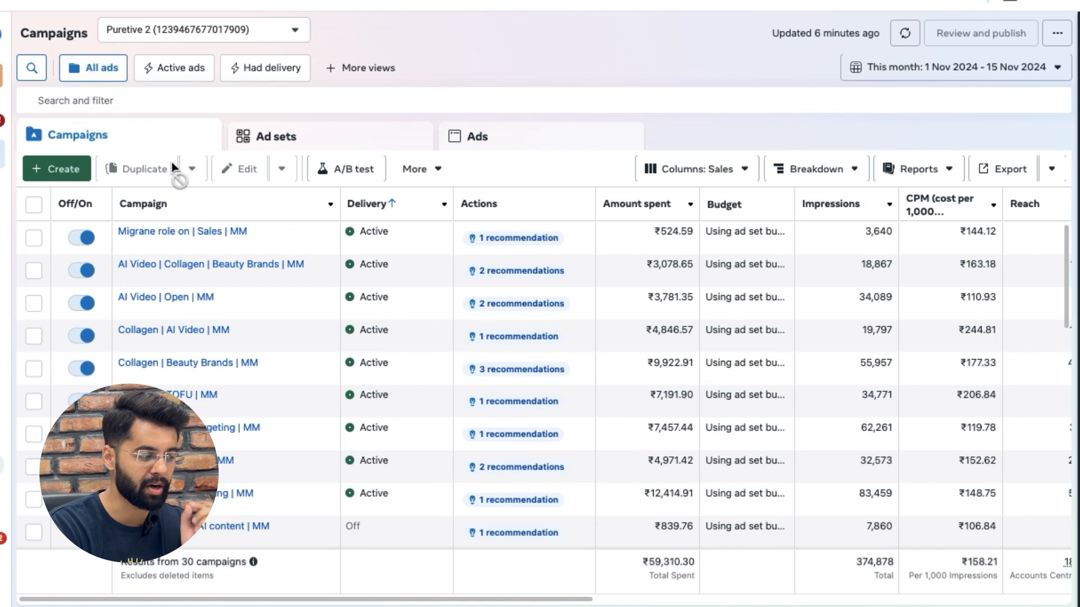
Create a new campaign with the Sales objective, using the manual sales campaign setup
click(63, 170)
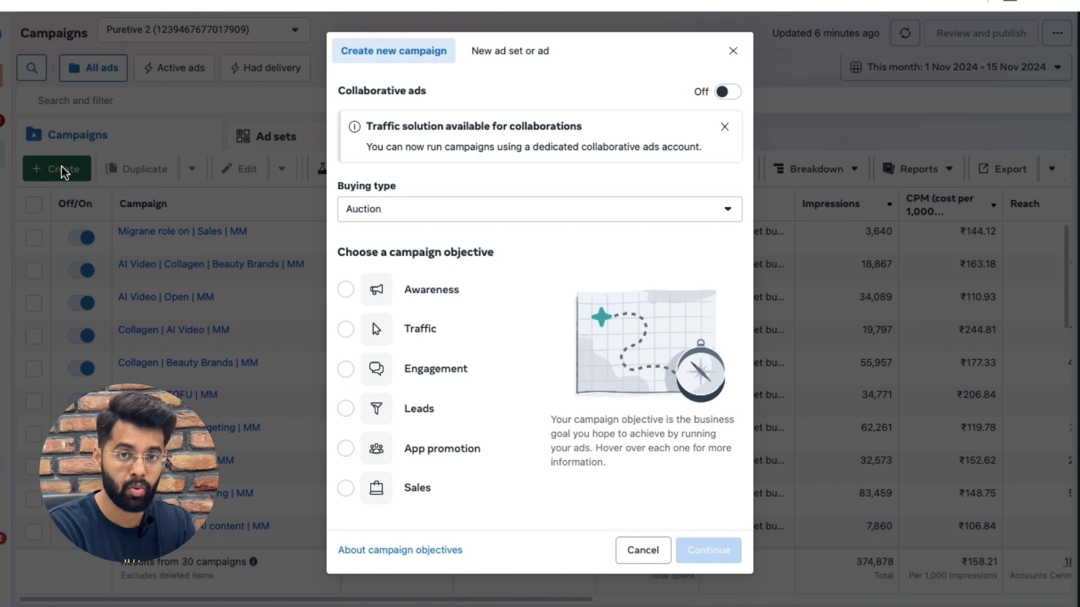
scroll(539, 399, down, 2)
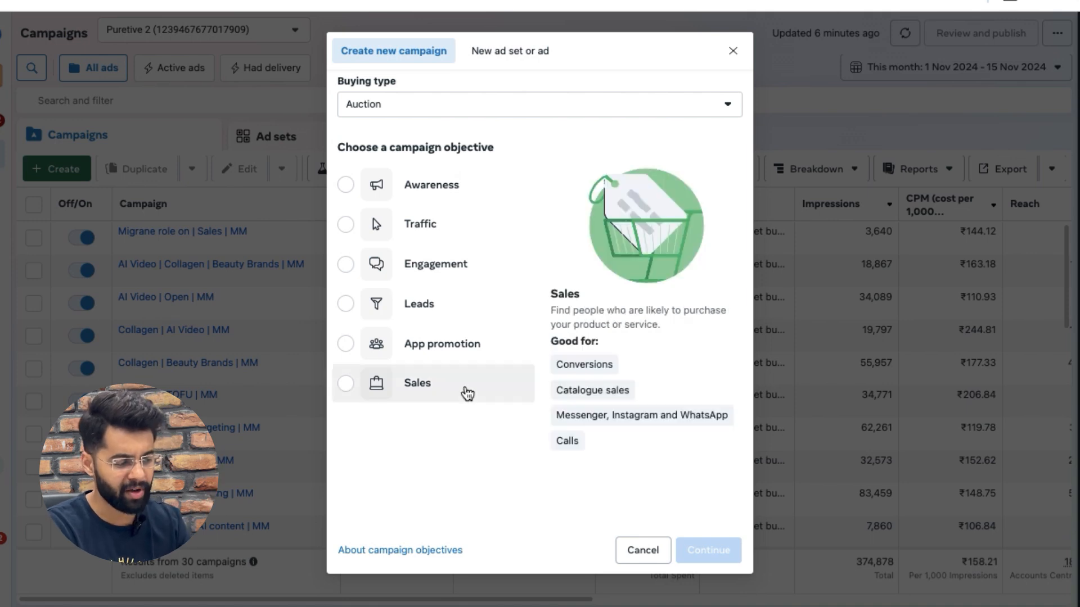
mouse_move(448, 363)
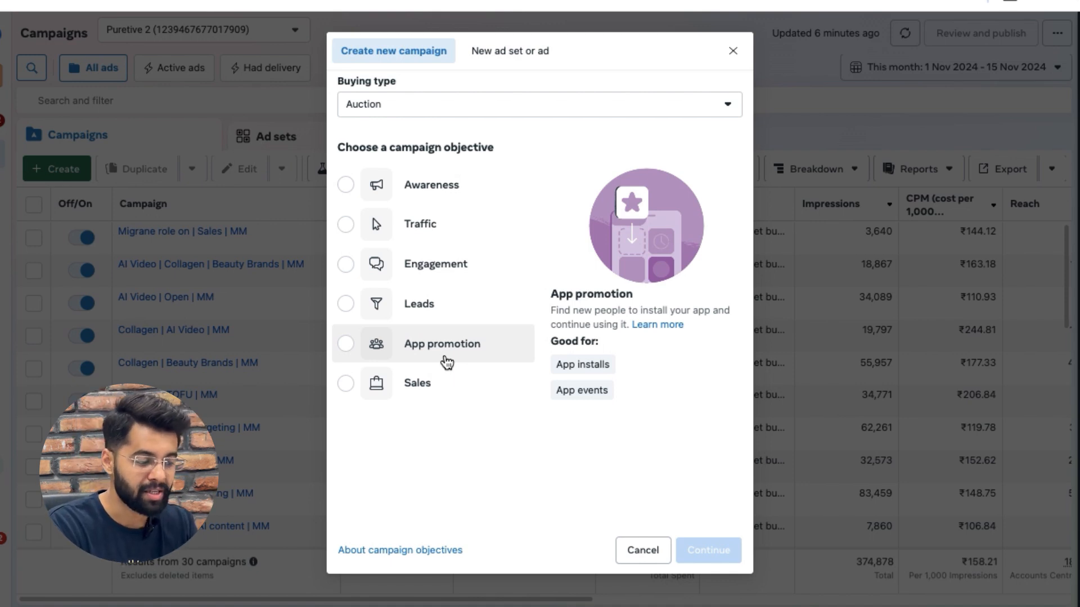
click(405, 385)
click(707, 549)
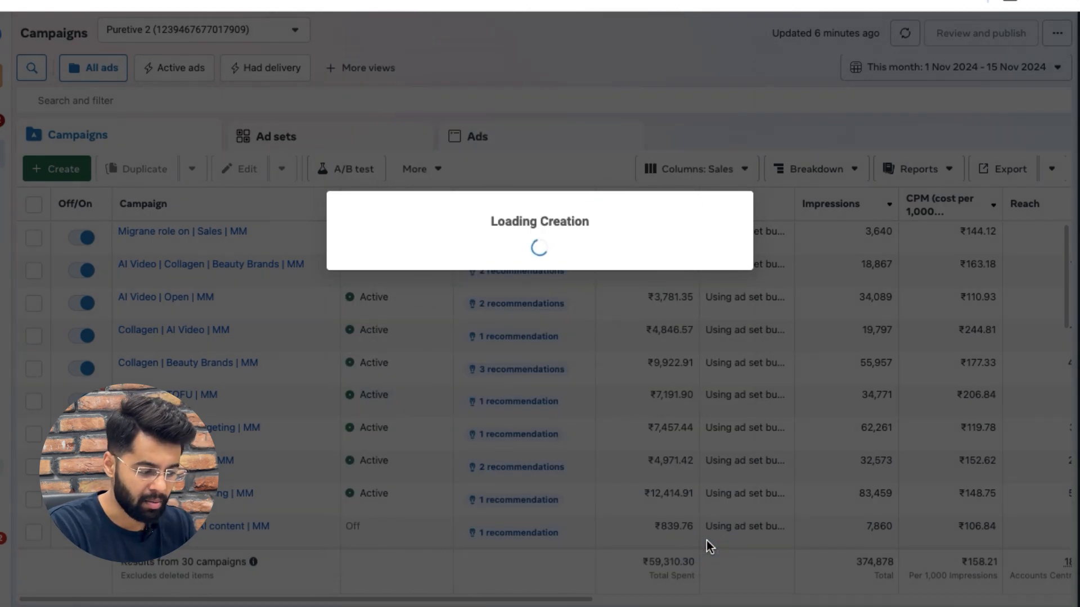
click(496, 403)
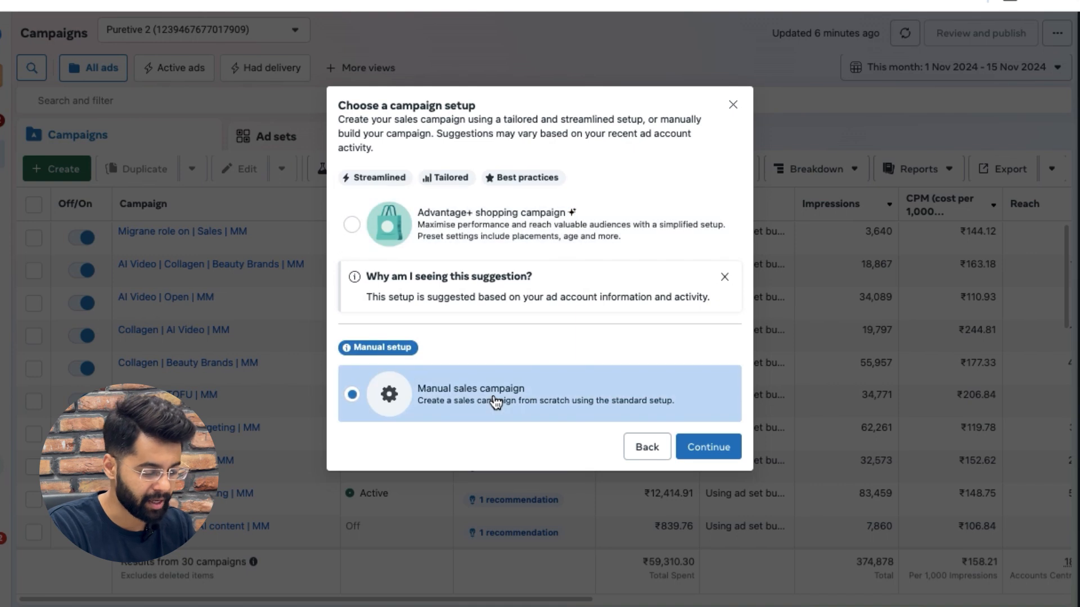
click(703, 449)
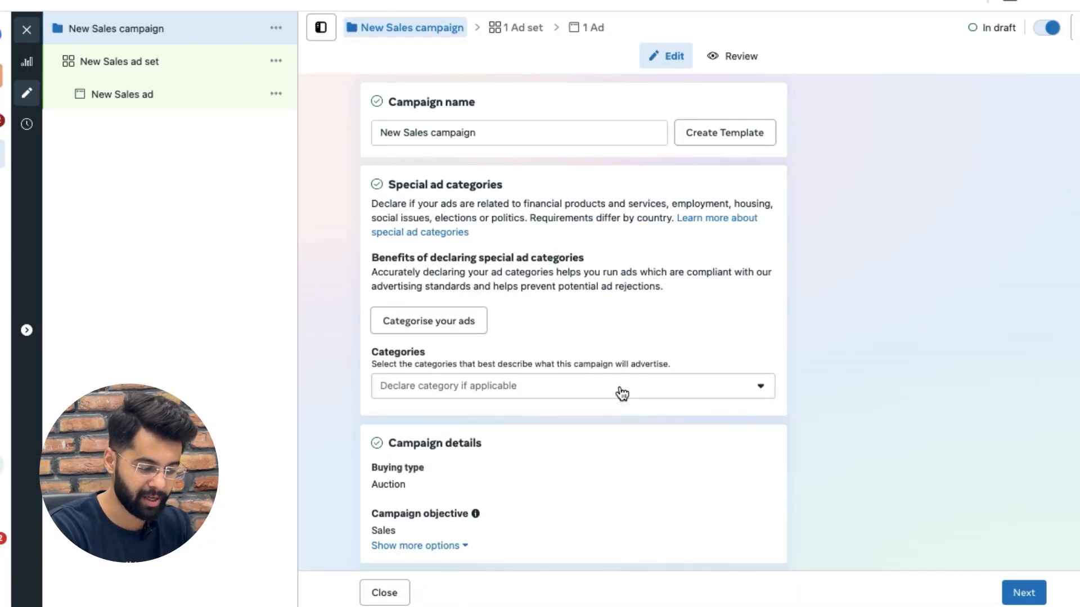
Keep the campaign-level settings as they are, continue to the ad set, and choose Website as the conversion location
scroll(621, 393, down, 3)
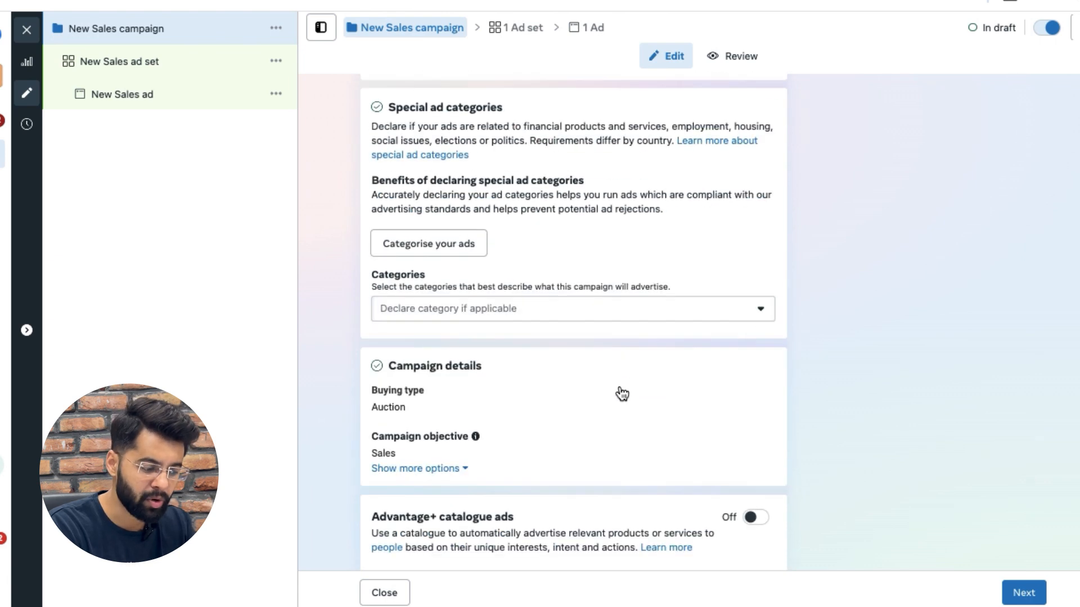
scroll(750, 544, down, 5)
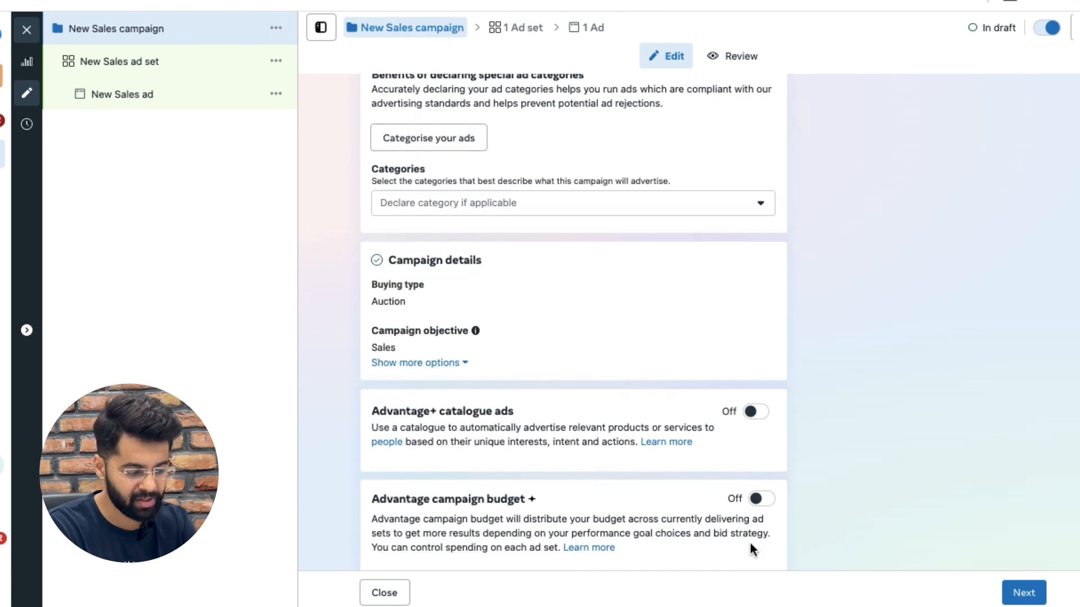
scroll(750, 545, down, 3)
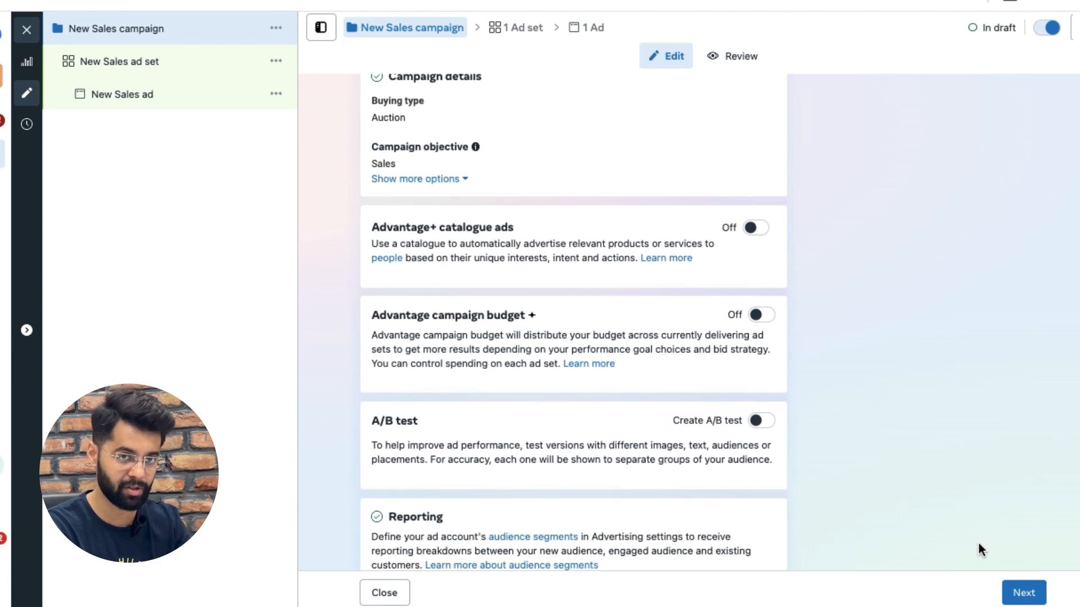
click(1021, 592)
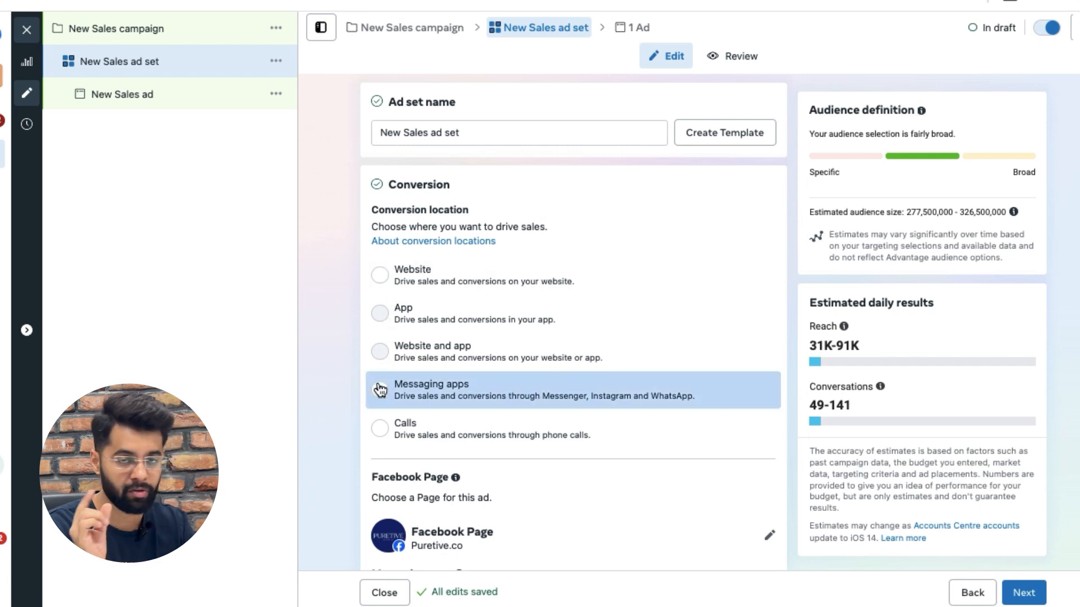
click(381, 277)
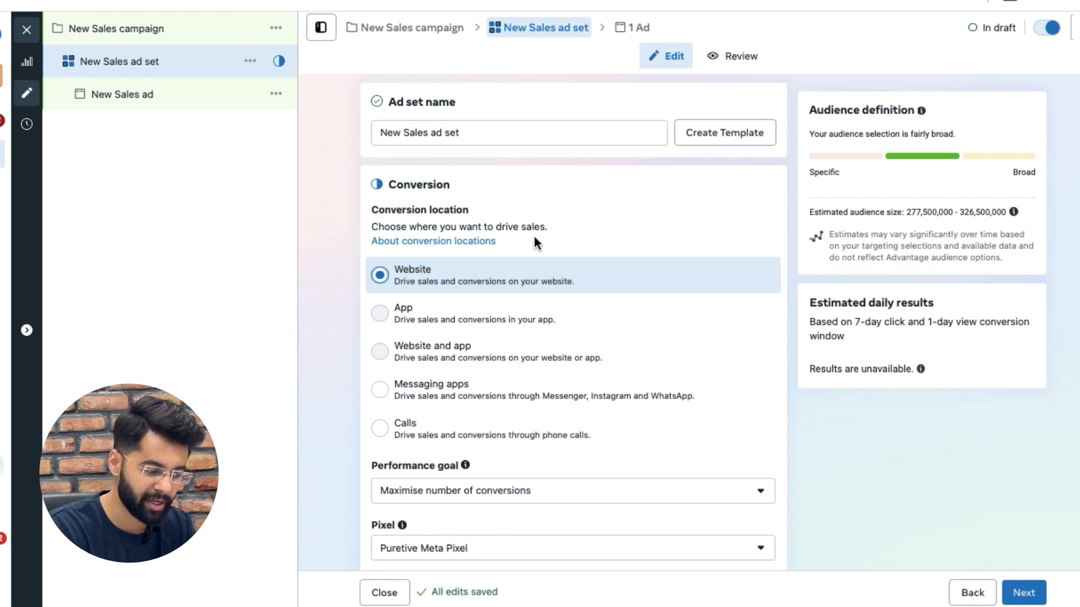
Set the ad set's conversion event to Purchase
scroll(534, 235, down, 4)
scroll(535, 236, up, 2)
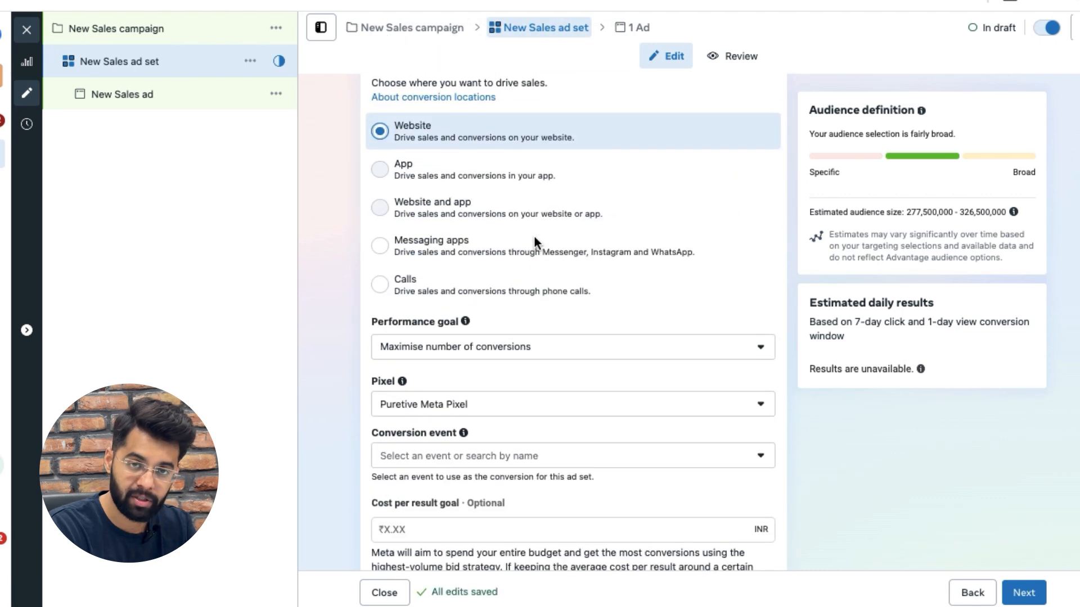
scroll(529, 399, down, 3)
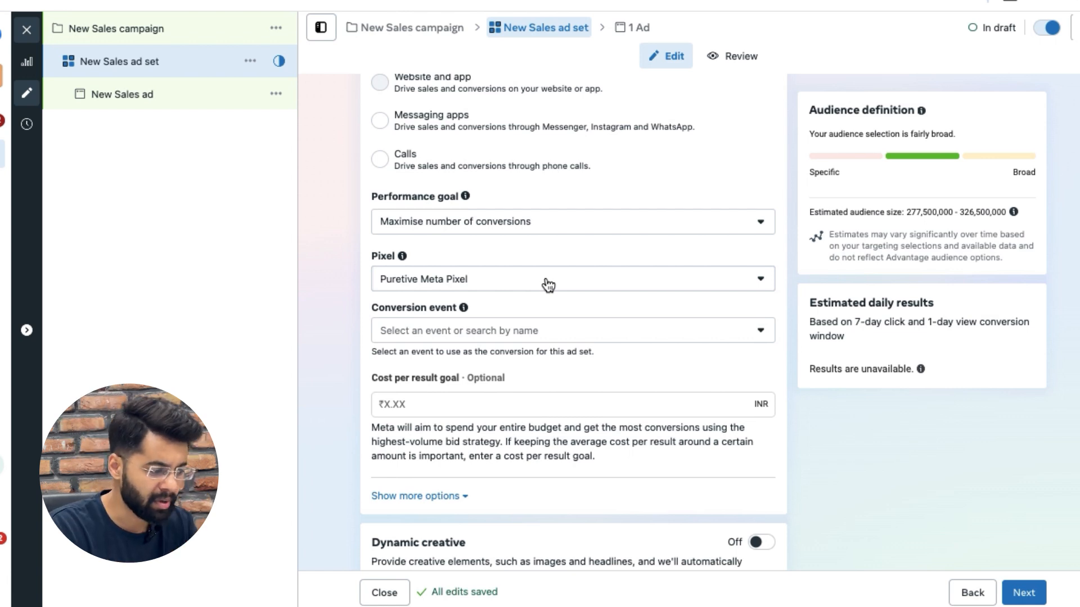
scroll(549, 285, down, 4)
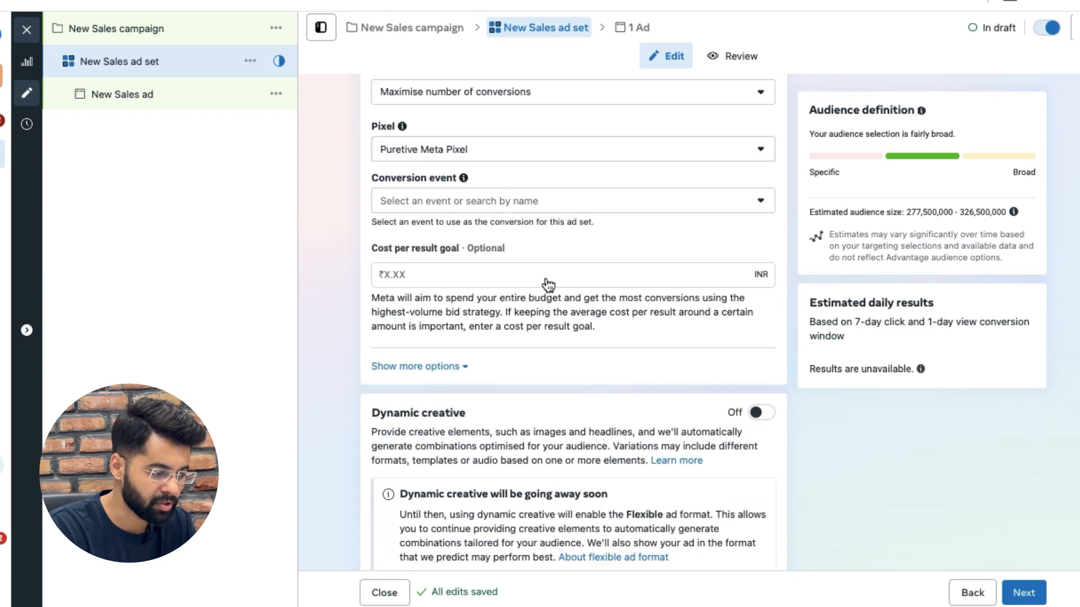
scroll(545, 278, up, 2)
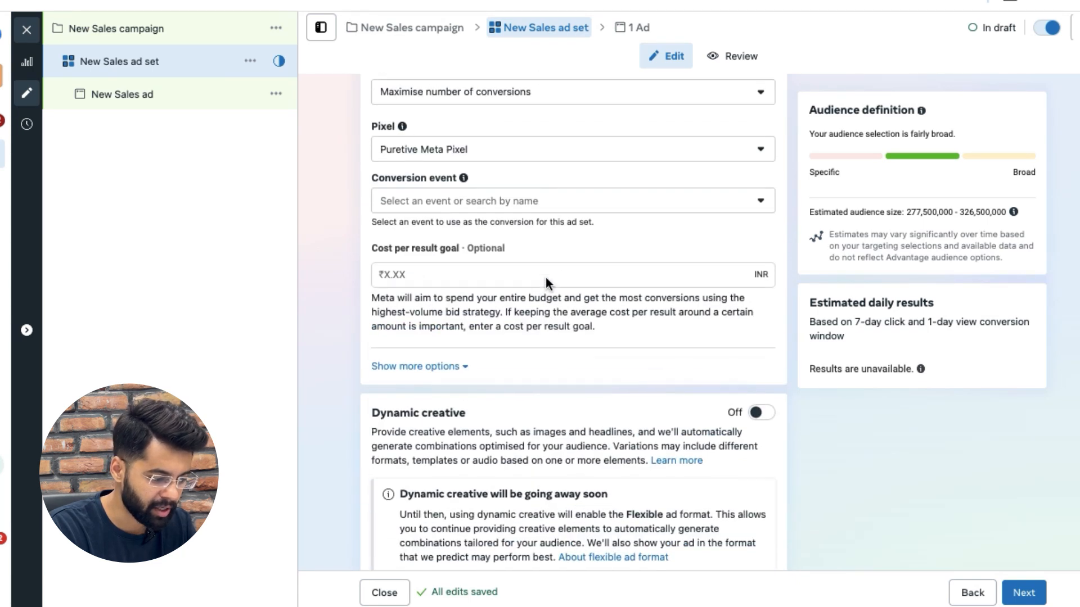
click(473, 212)
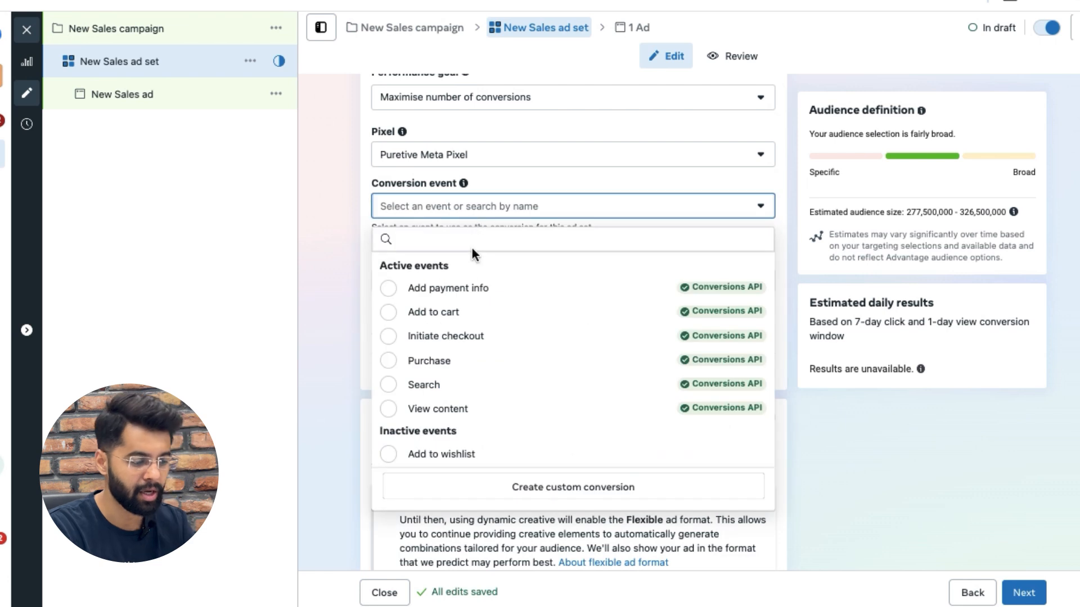
click(441, 365)
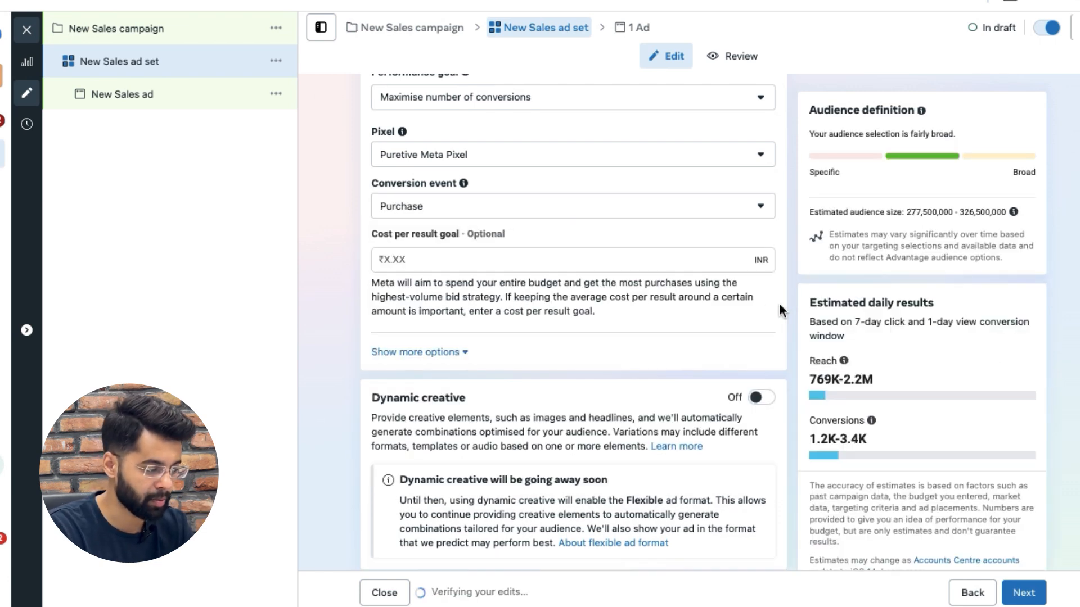
Close the draft editor and examine the performance columns of all campaigns, from amount spent to cost per result
click(383, 593)
click(84, 135)
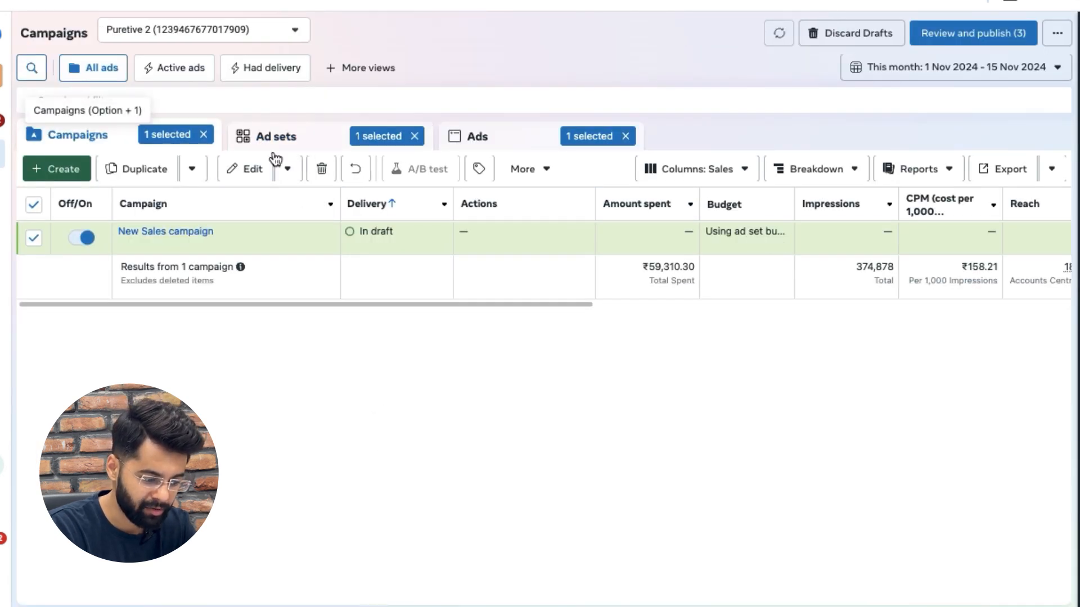
scroll(729, 318, right, 1)
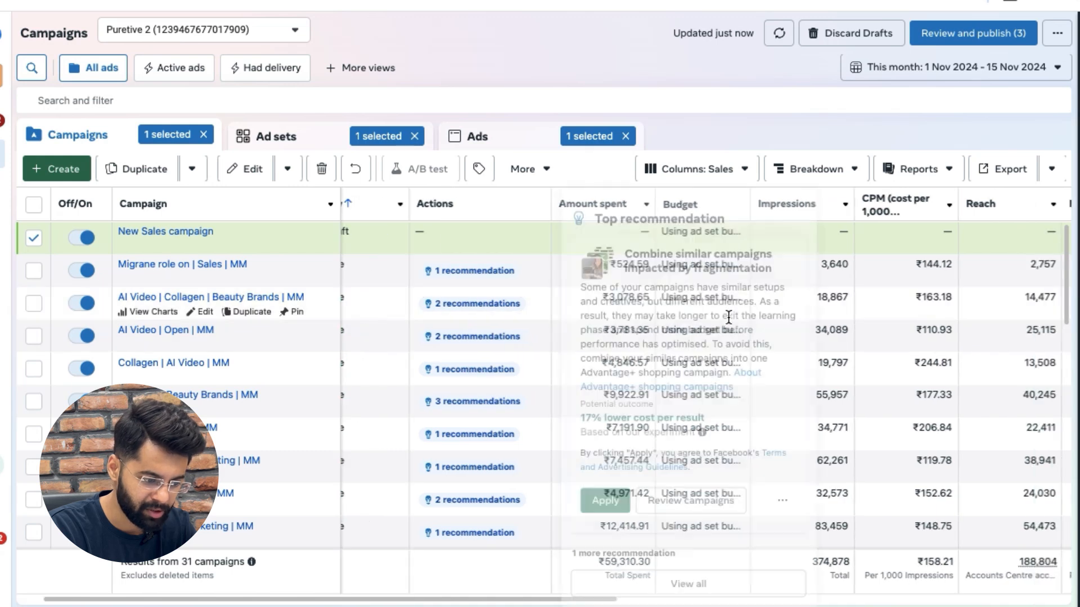
scroll(932, 383, right, 4)
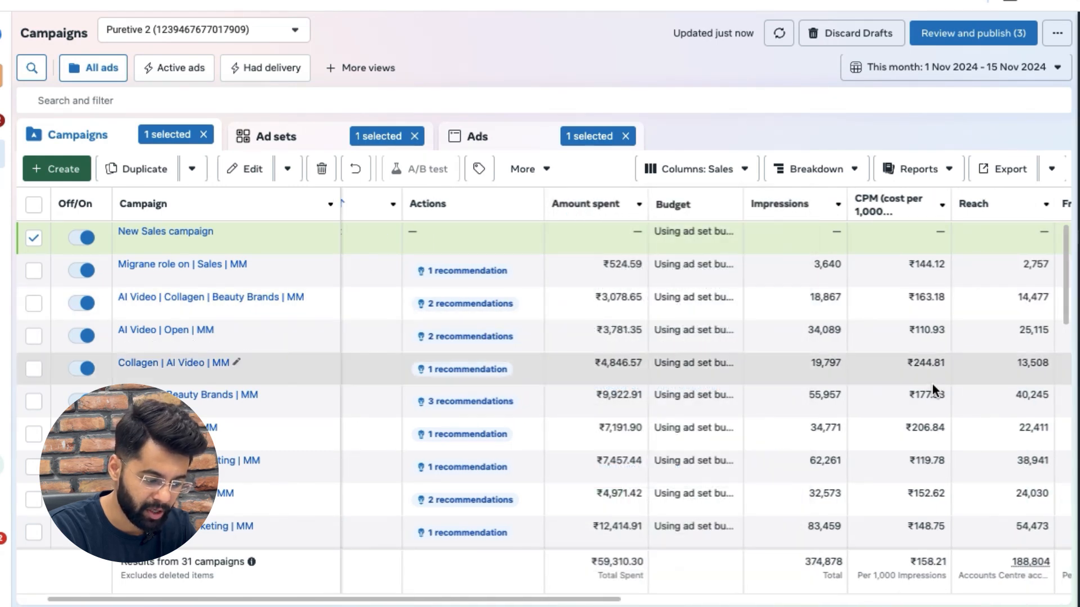
scroll(932, 383, right, 8)
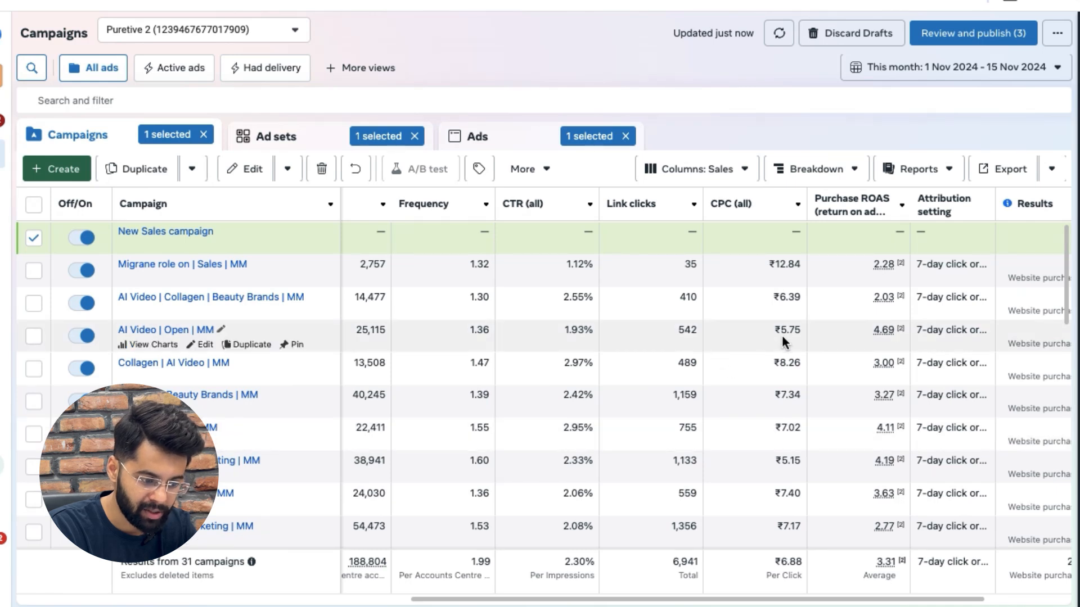
scroll(782, 335, right, 2)
scroll(782, 336, right, 1)
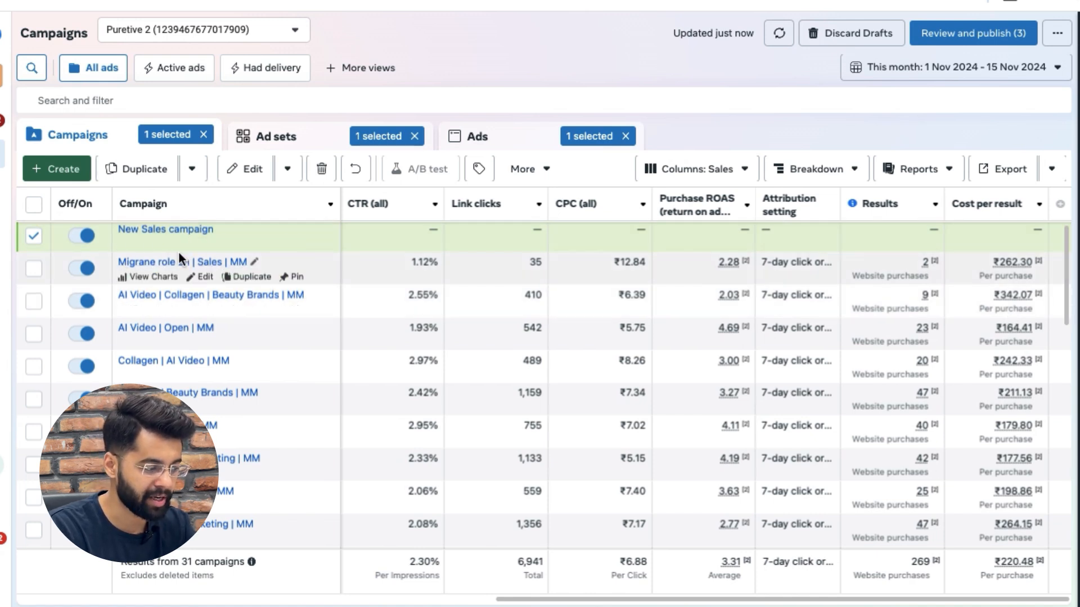
Reopen the ad set of the New Sales campaign draft and set its daily budget to ₹1,000
click(201, 244)
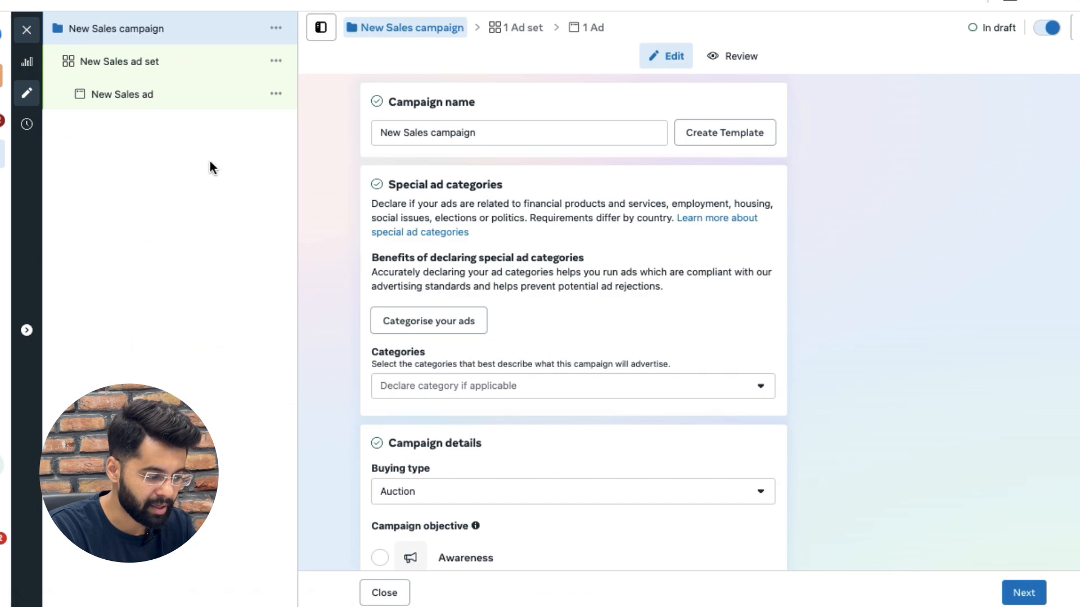
click(219, 60)
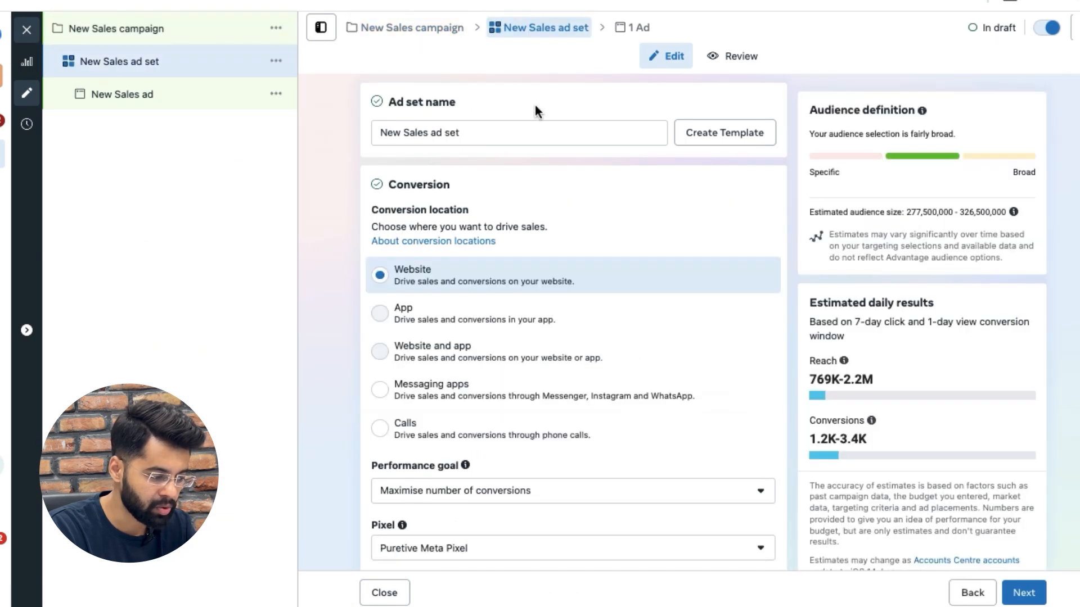
scroll(543, 271, down, 3)
scroll(545, 272, down, 10)
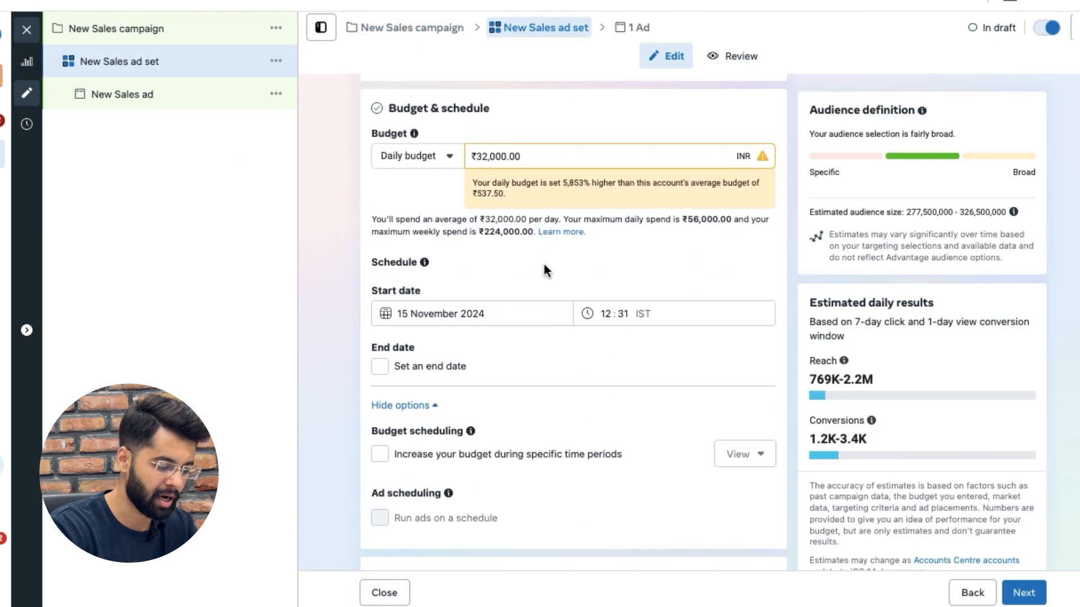
scroll(543, 262, up, 2)
click(532, 231)
double_click(532, 231)
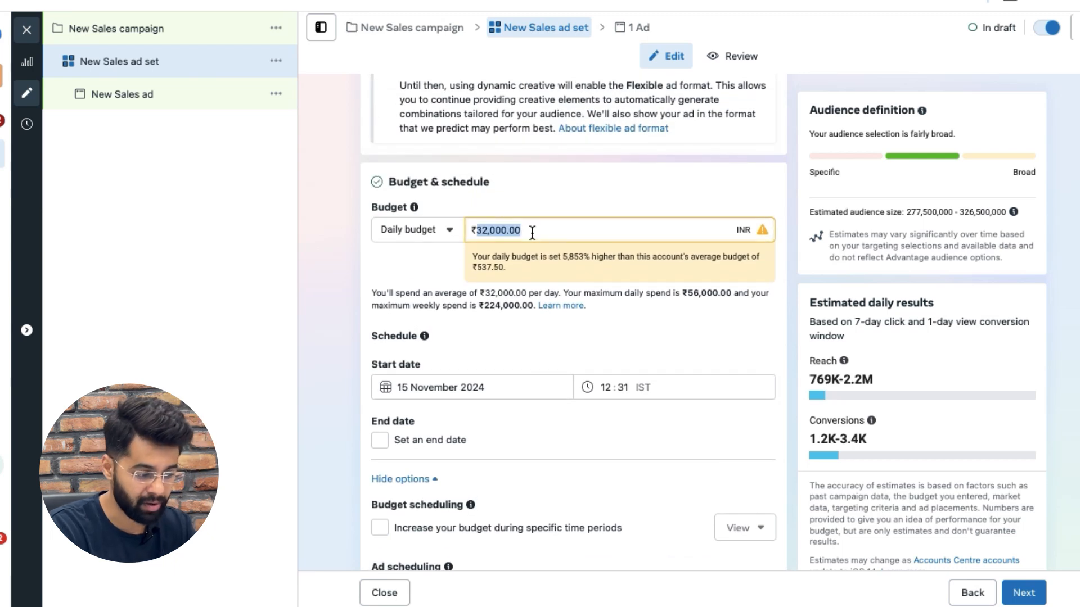
text(1000)
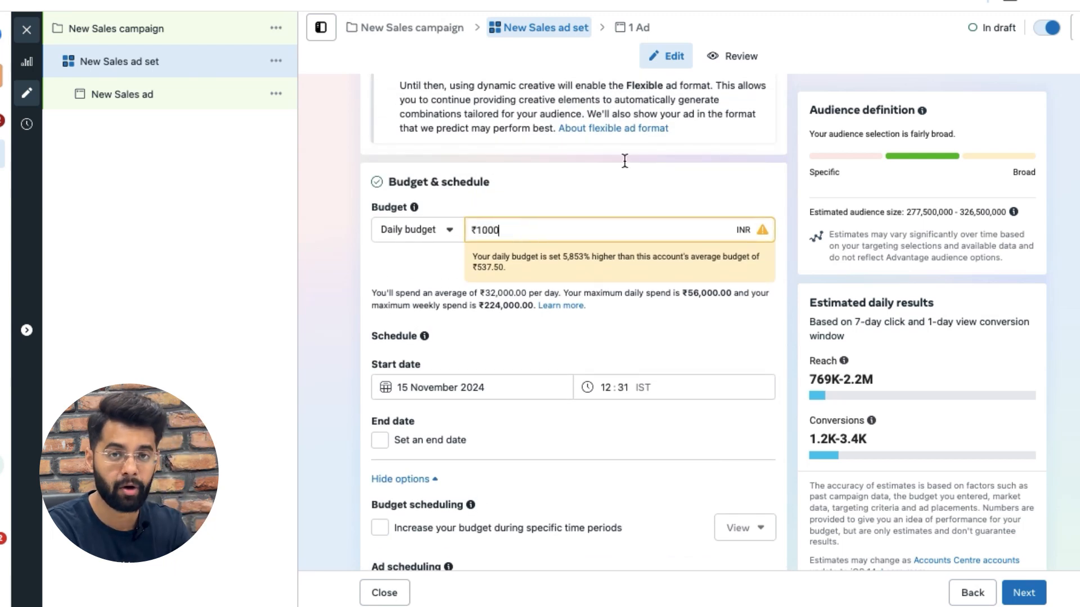
click(643, 150)
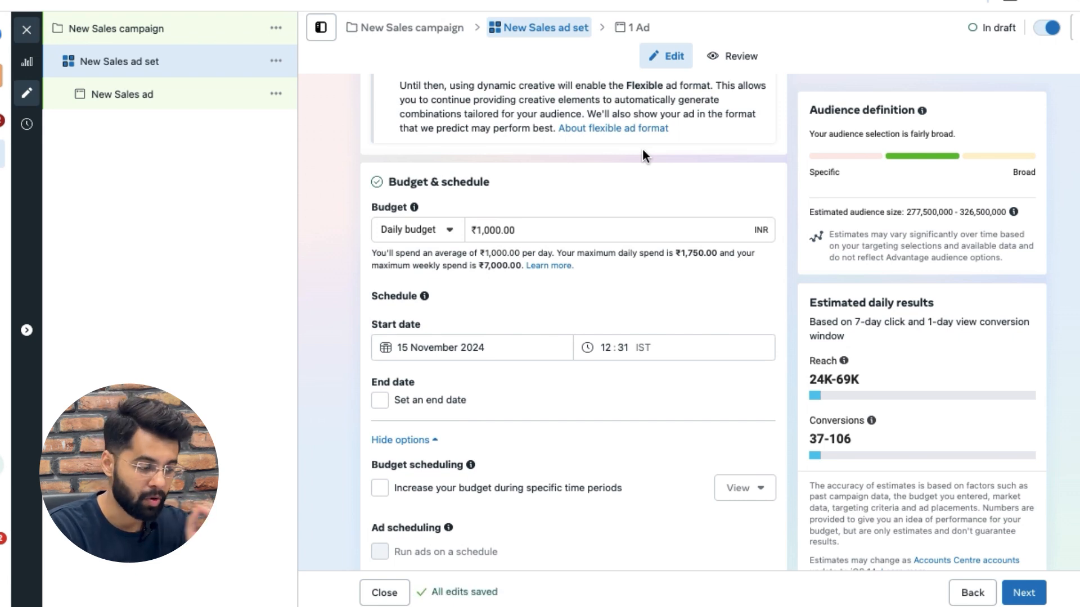
Switch the ad set from Advantage+ audience to the original audience options
scroll(585, 381, down, 5)
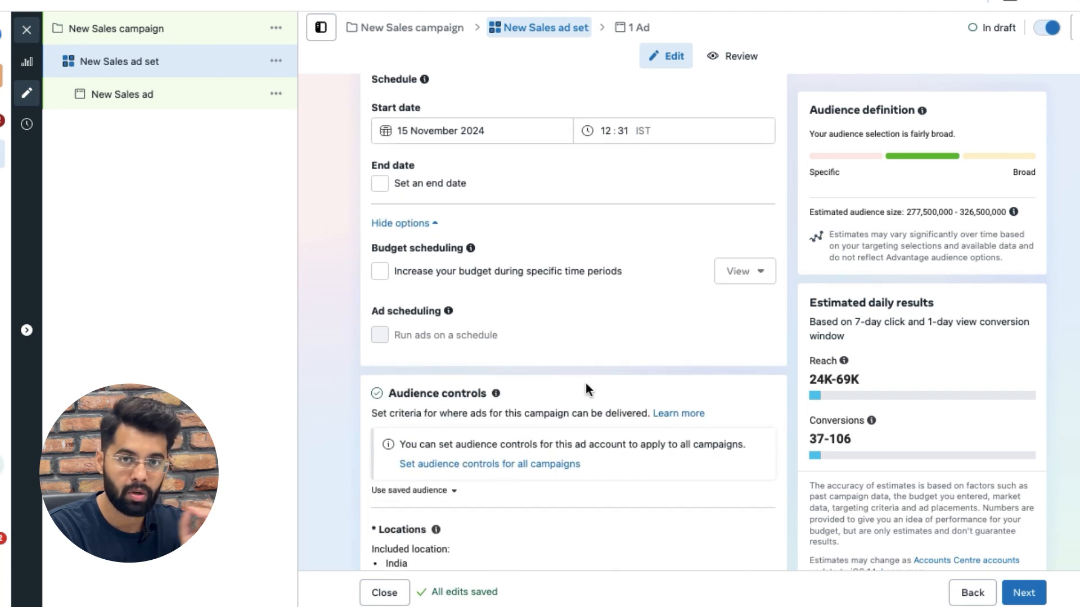
scroll(586, 384, down, 5)
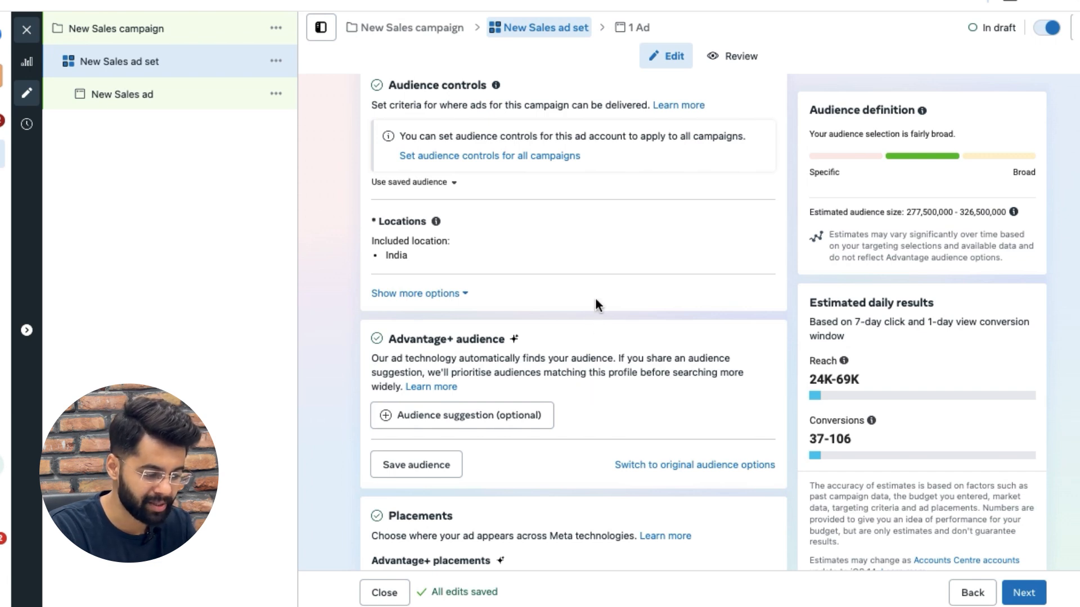
scroll(519, 305, down, 2)
click(675, 392)
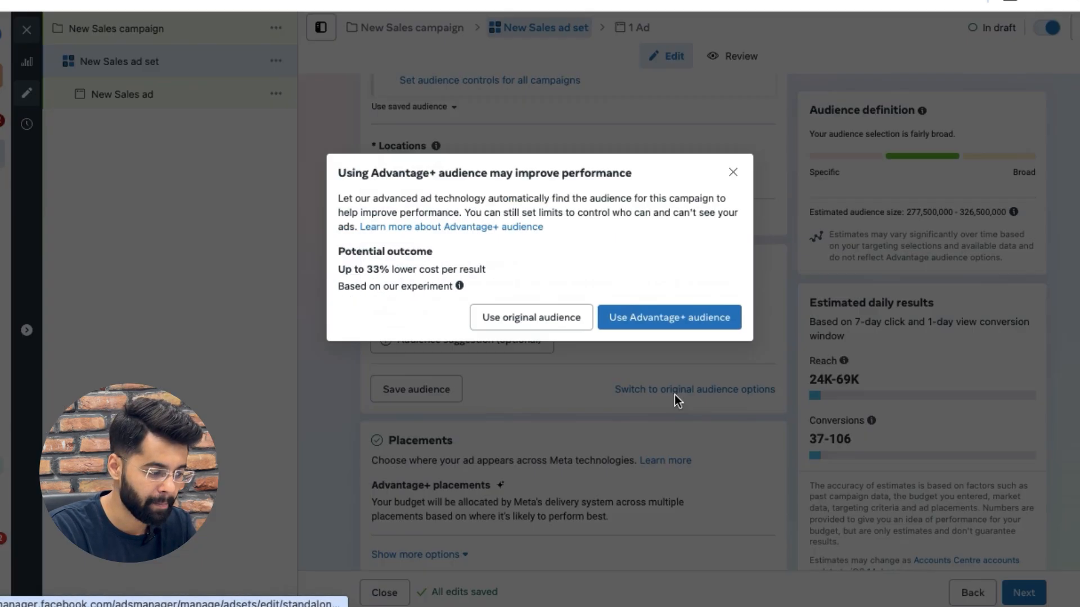
click(535, 318)
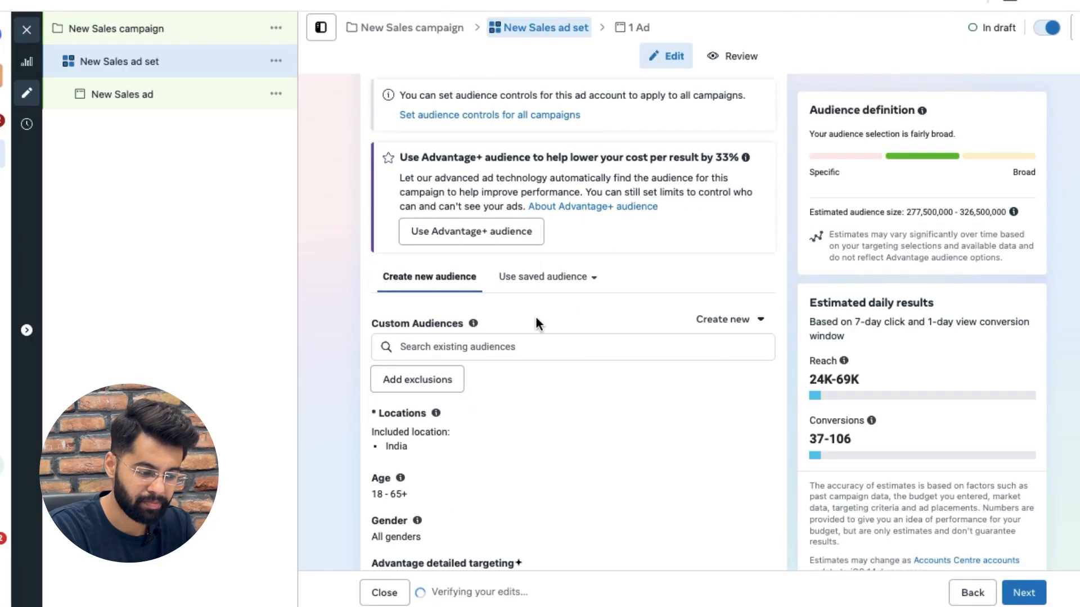
Start a new custom audience for the ad set with Website as its source
scroll(535, 316, down, 2)
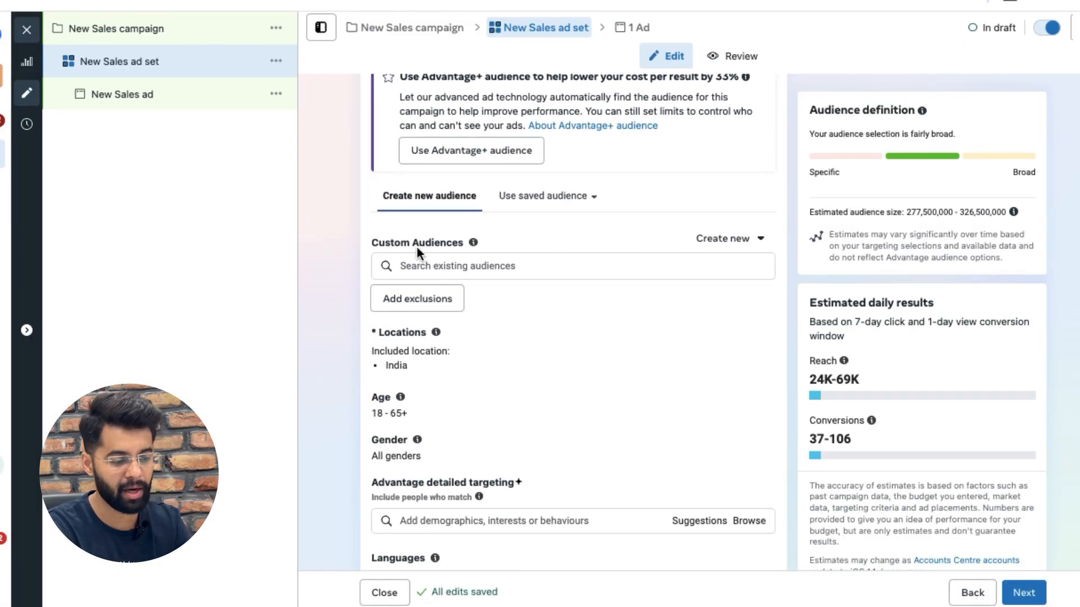
click(730, 238)
click(727, 286)
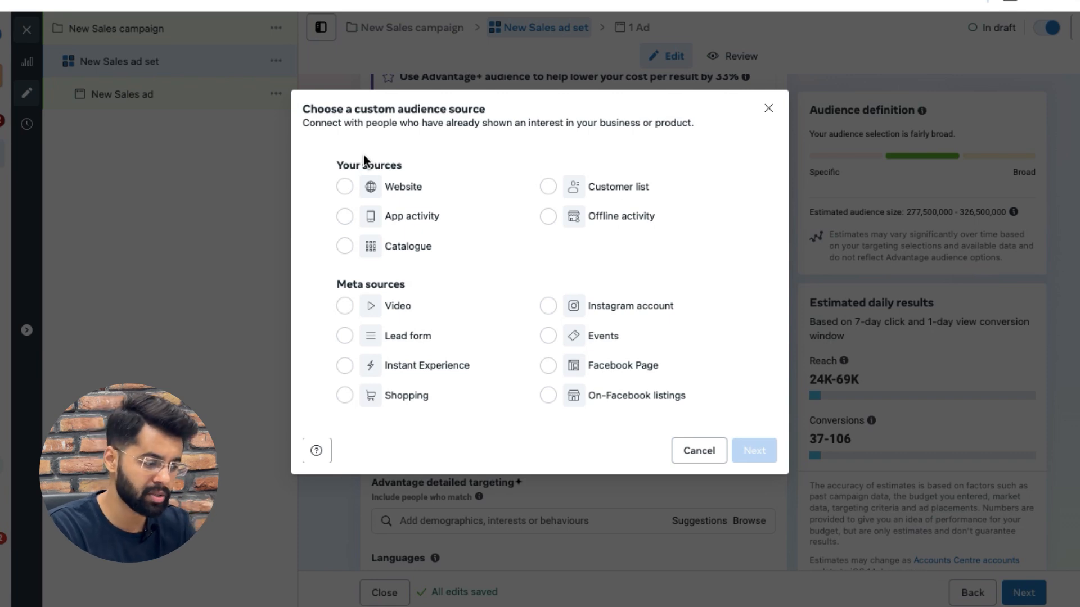
click(344, 188)
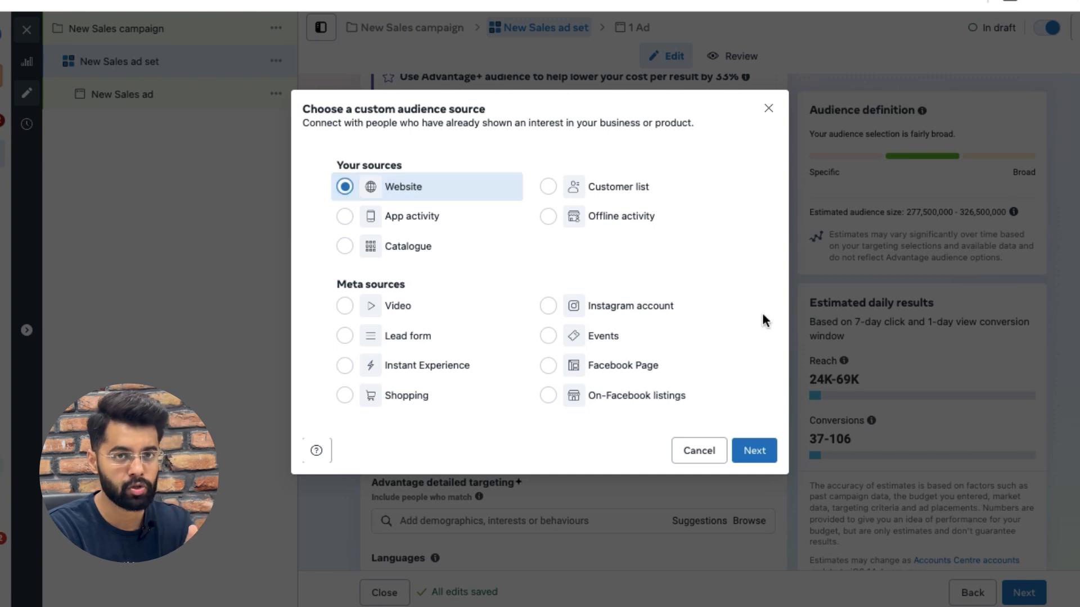
click(754, 451)
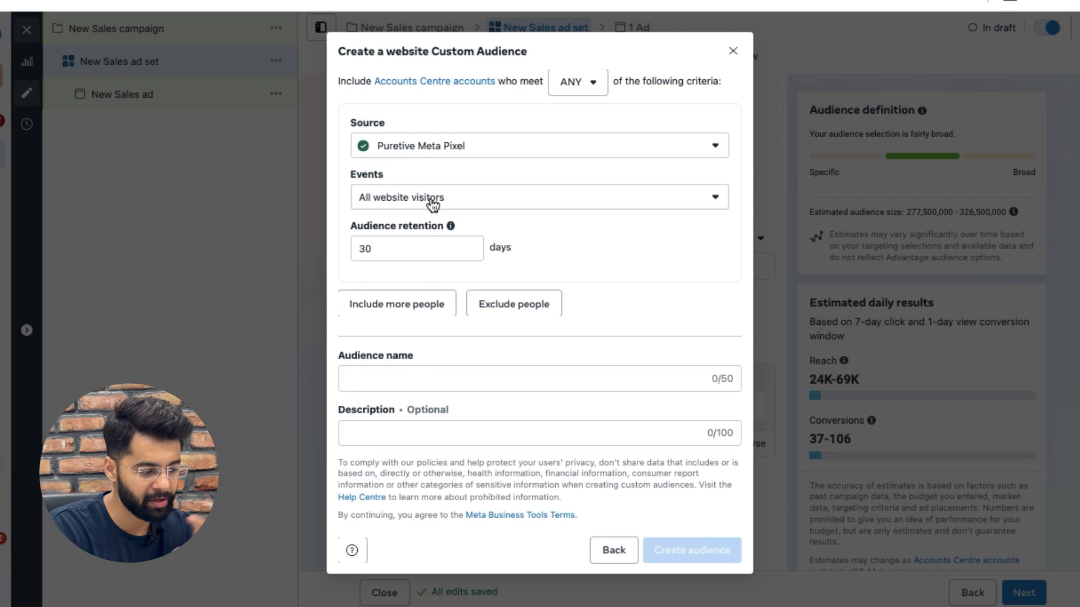
Review the website audience's event options and set its event to AddToCart
click(433, 203)
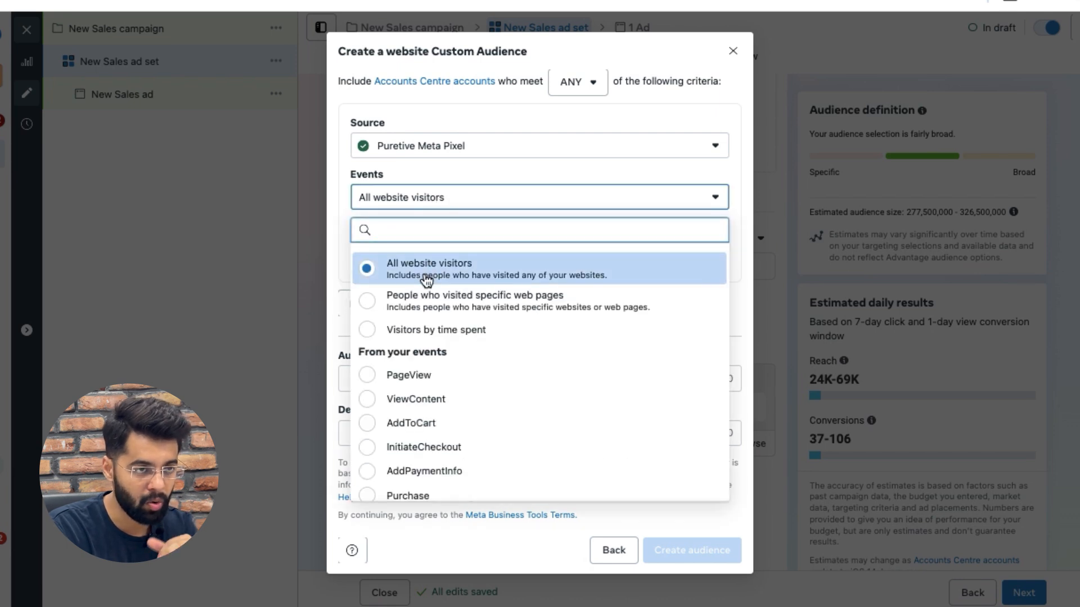
click(531, 161)
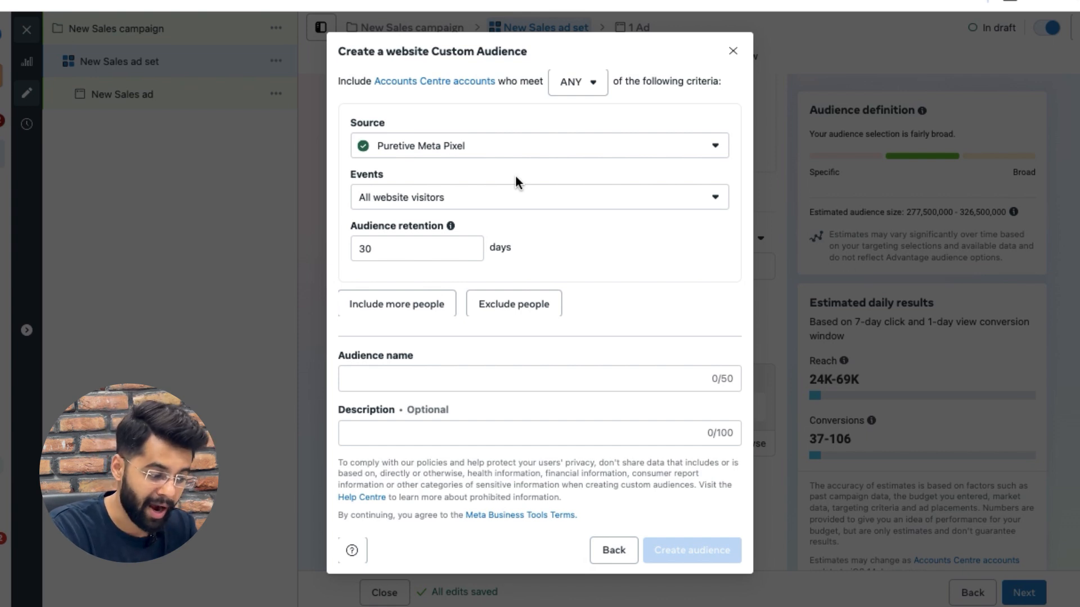
click(466, 207)
scroll(462, 404, down, 1)
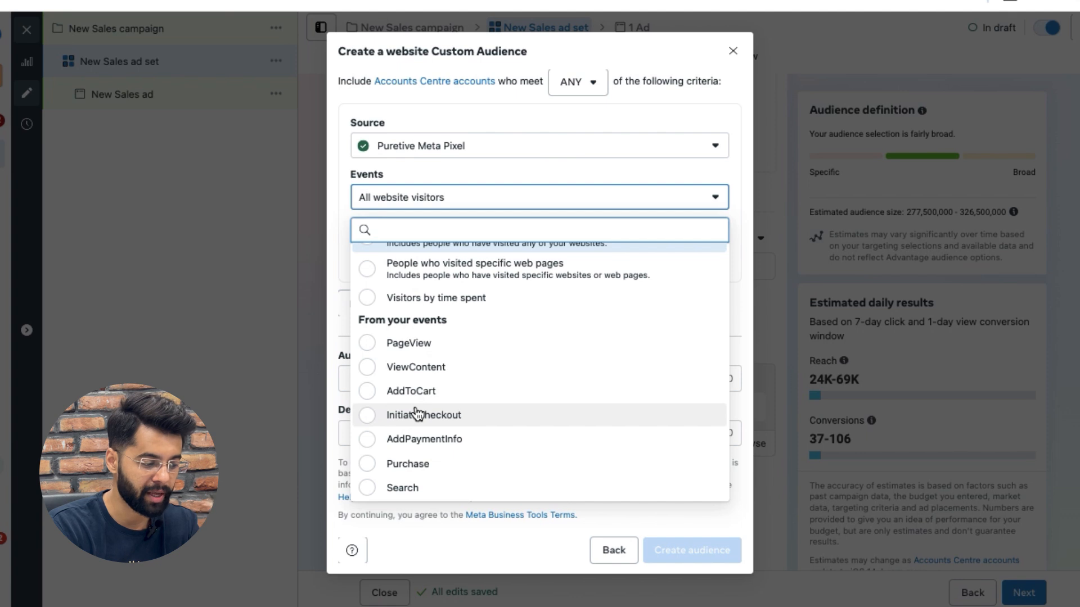
click(373, 396)
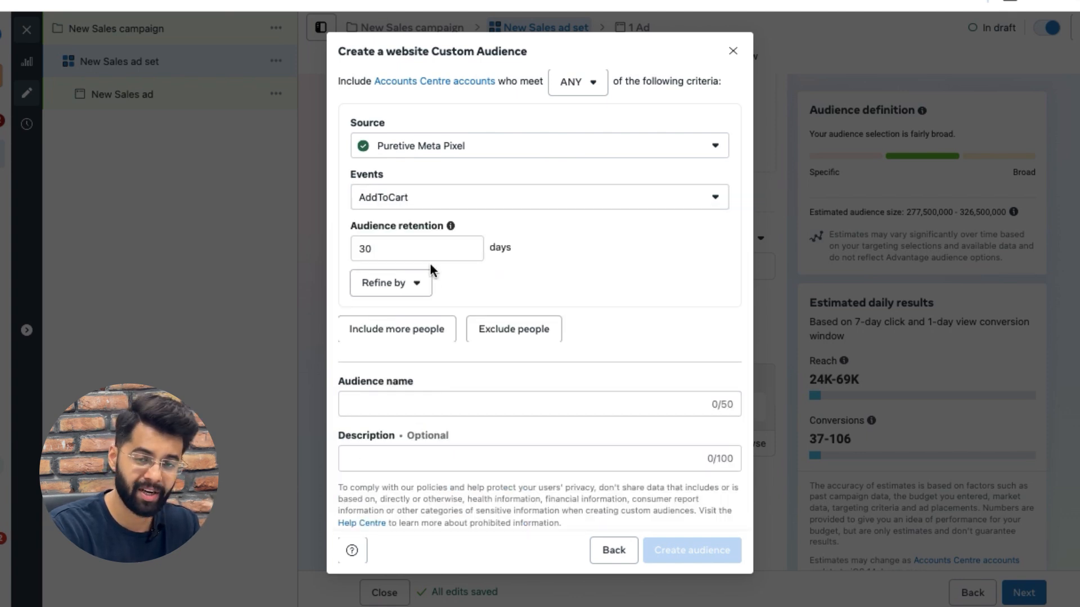
Set the audience retention to 90 days, name the audience ATC_90D, and create it
click(412, 245)
double_click(412, 245)
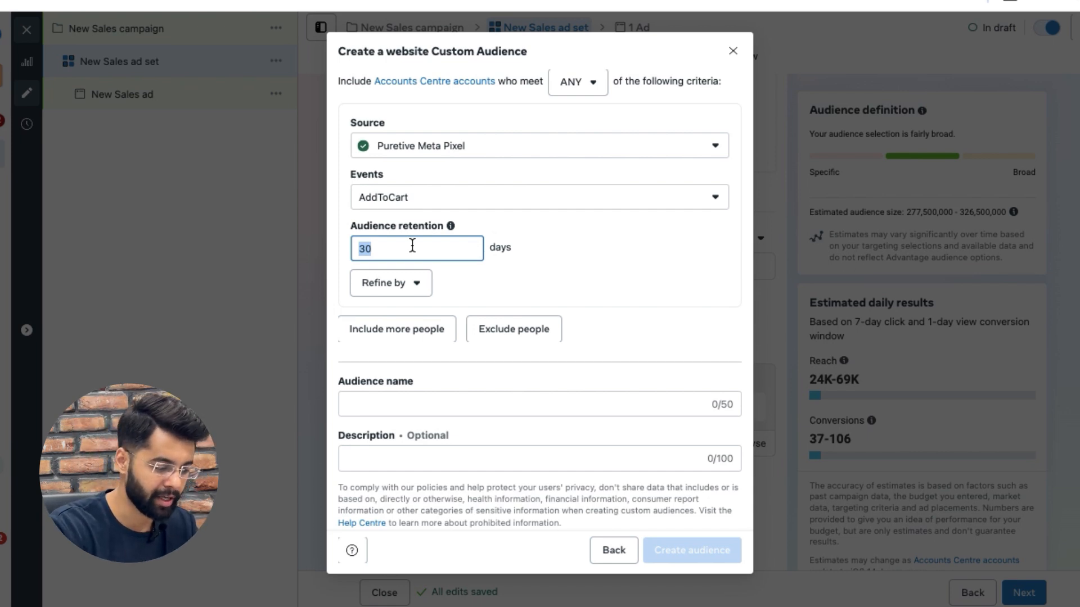
text(90)
click(384, 405)
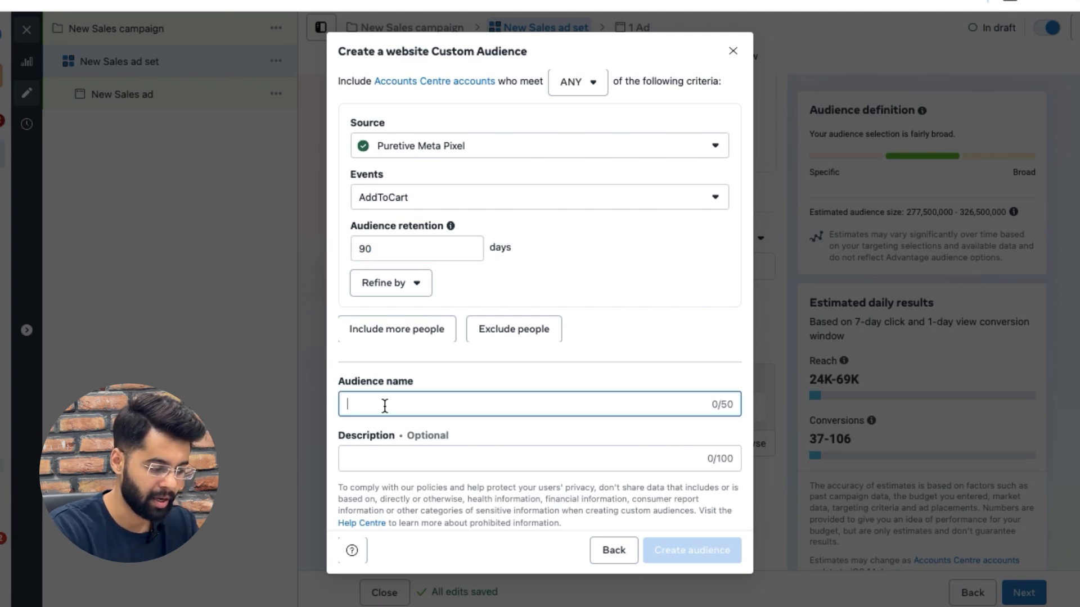
text(ATC_90D)
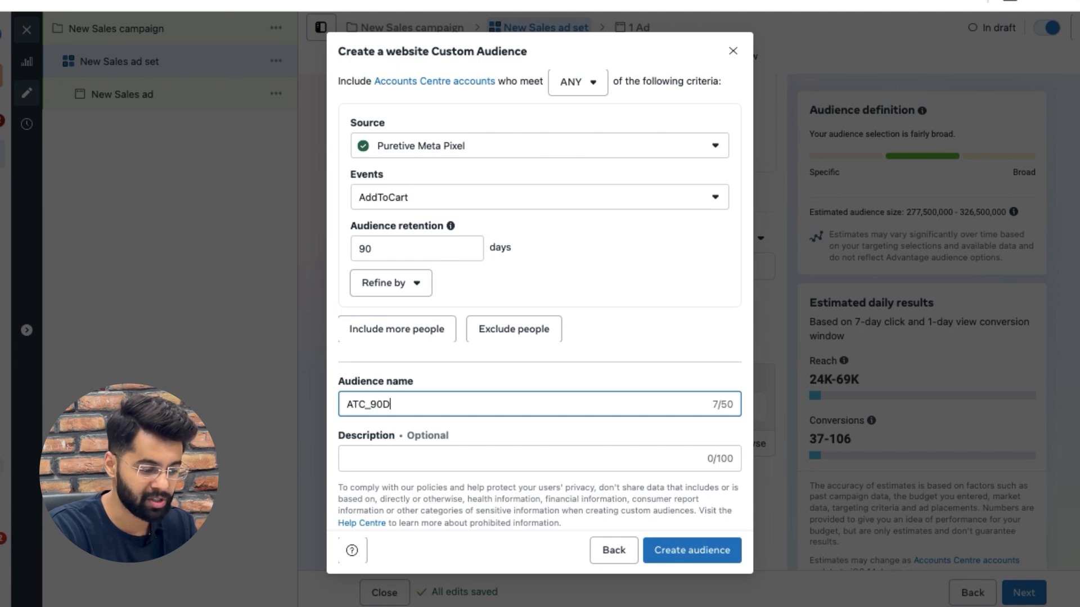
click(692, 554)
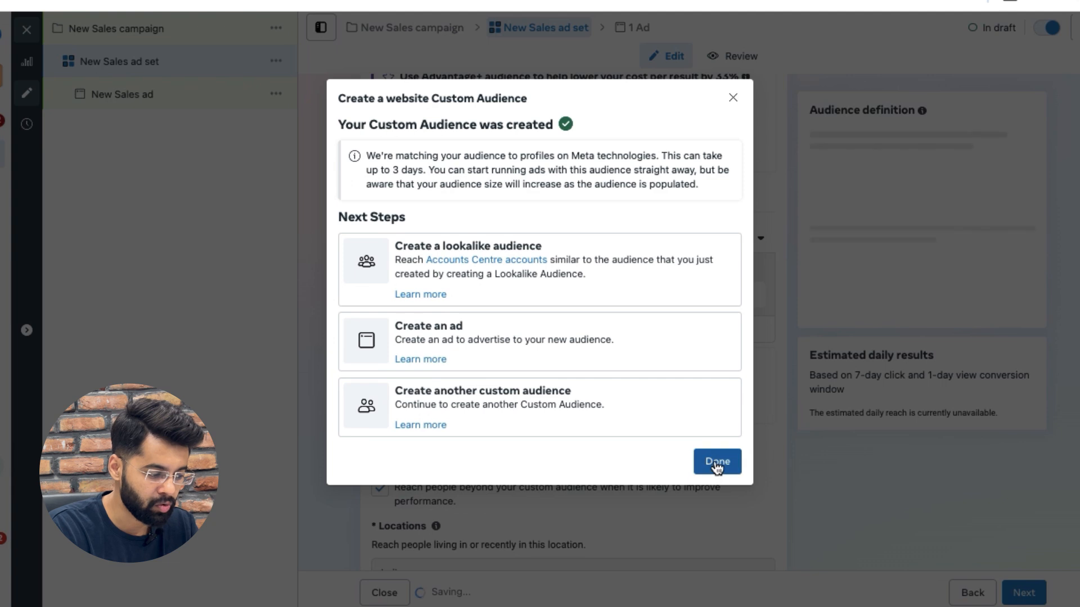
click(717, 464)
Examine the list of existing custom and lookalike audiences available to the ad set
click(535, 330)
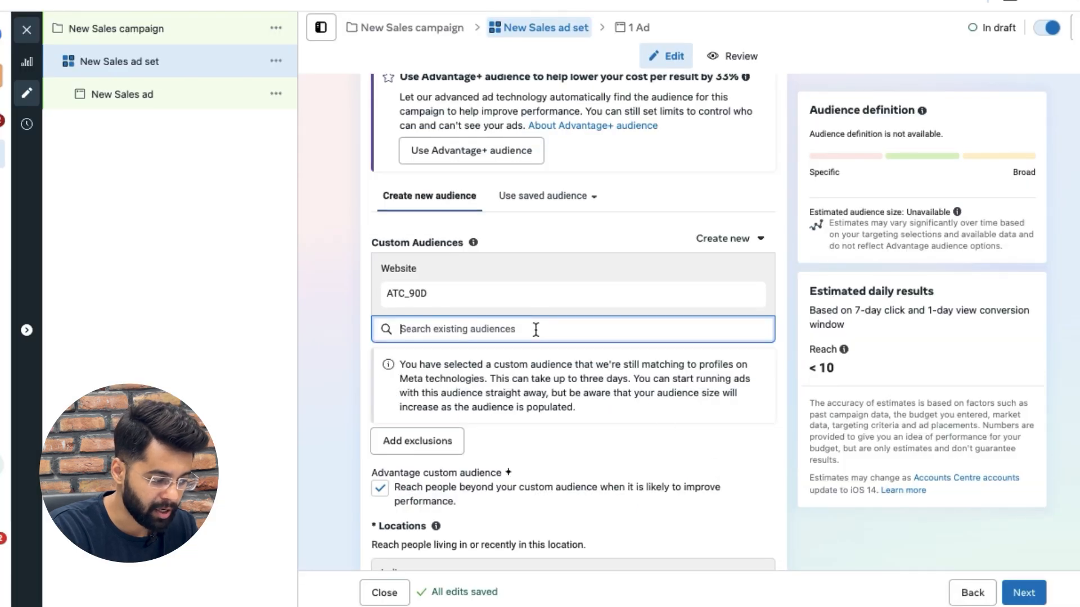
scroll(555, 274, down, 2)
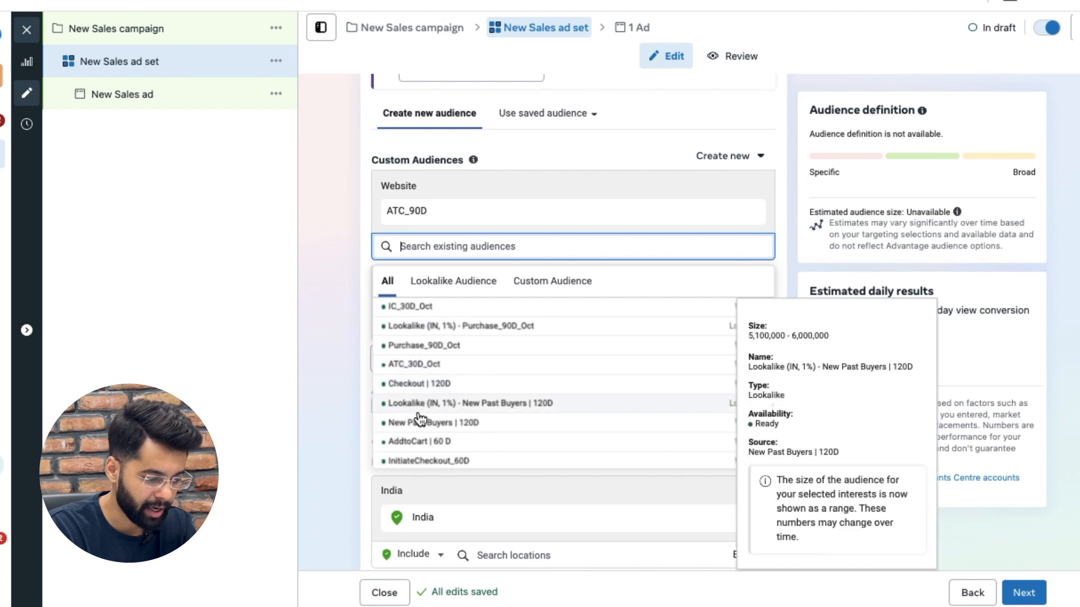
scroll(420, 440, down, 1)
scroll(420, 438, down, 1)
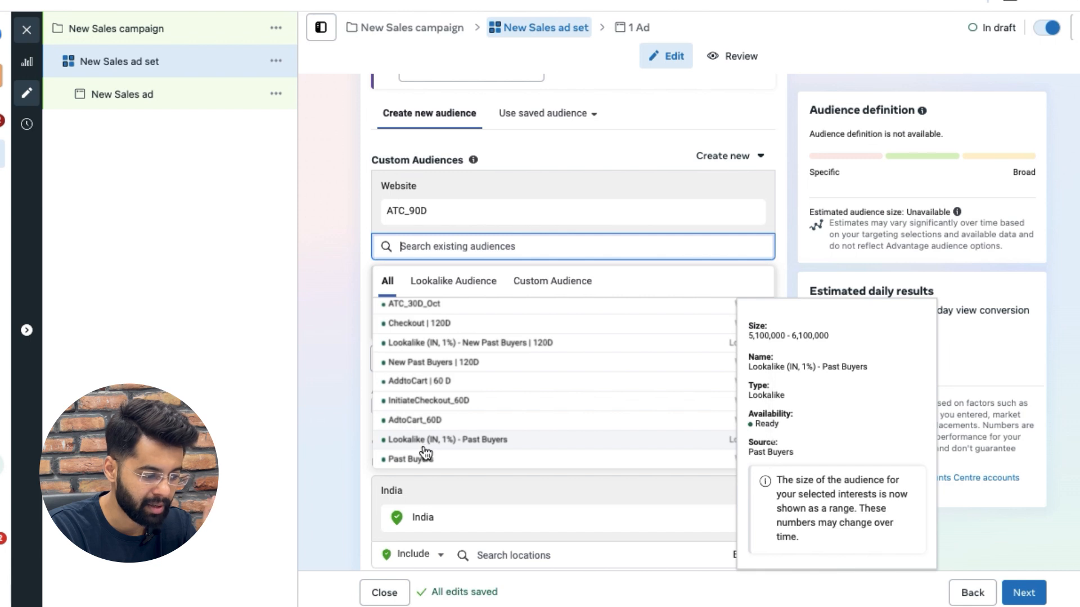
scroll(432, 396, up, 1)
scroll(432, 388, up, 1)
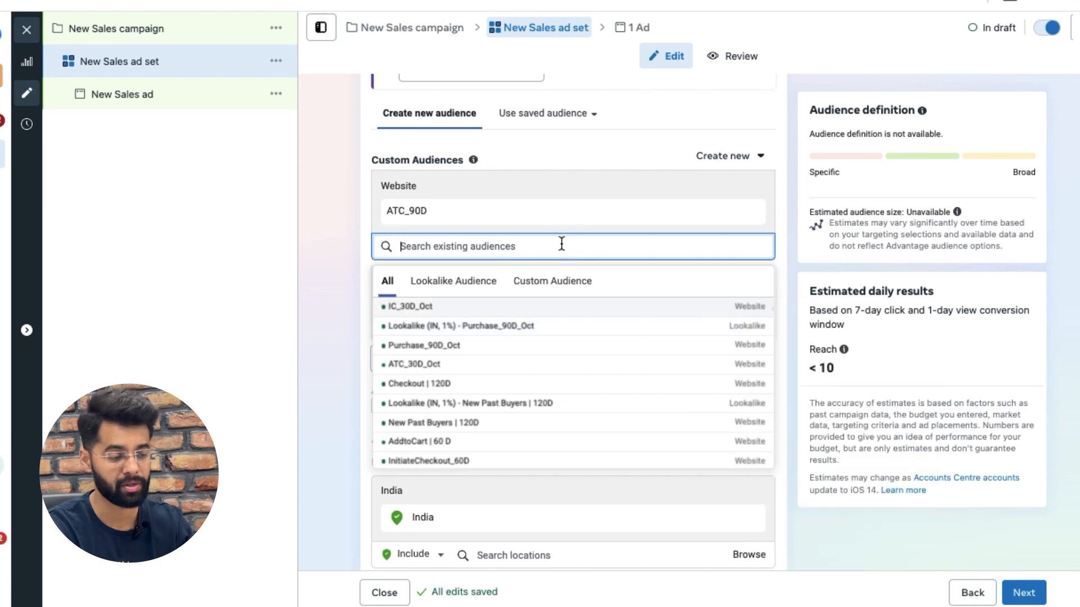
Try another website custom audience for people who visited specific web pages, and return to the source choice
click(738, 163)
click(727, 216)
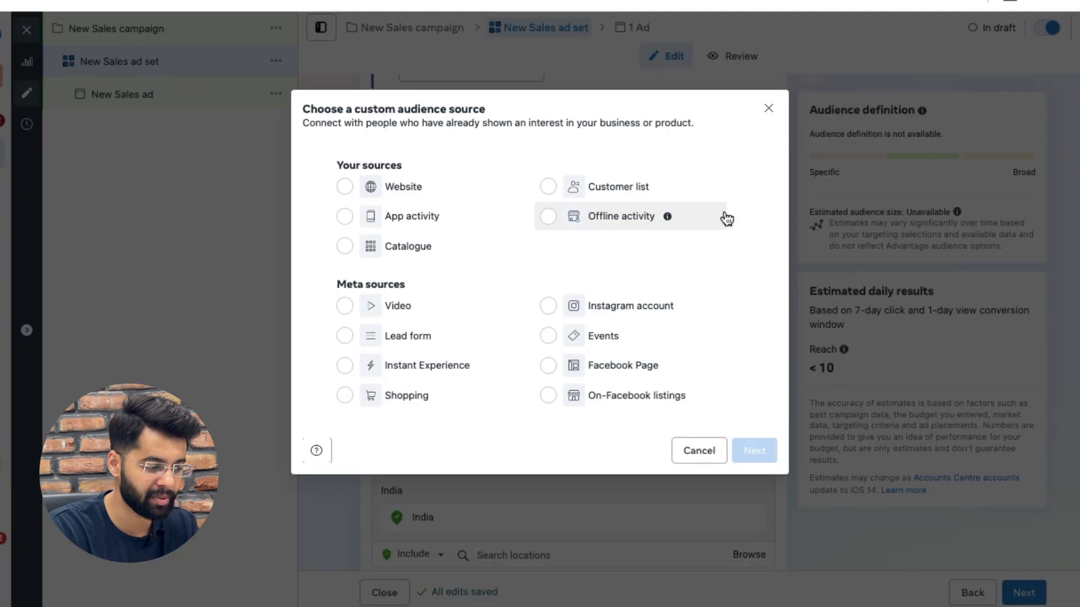
click(421, 191)
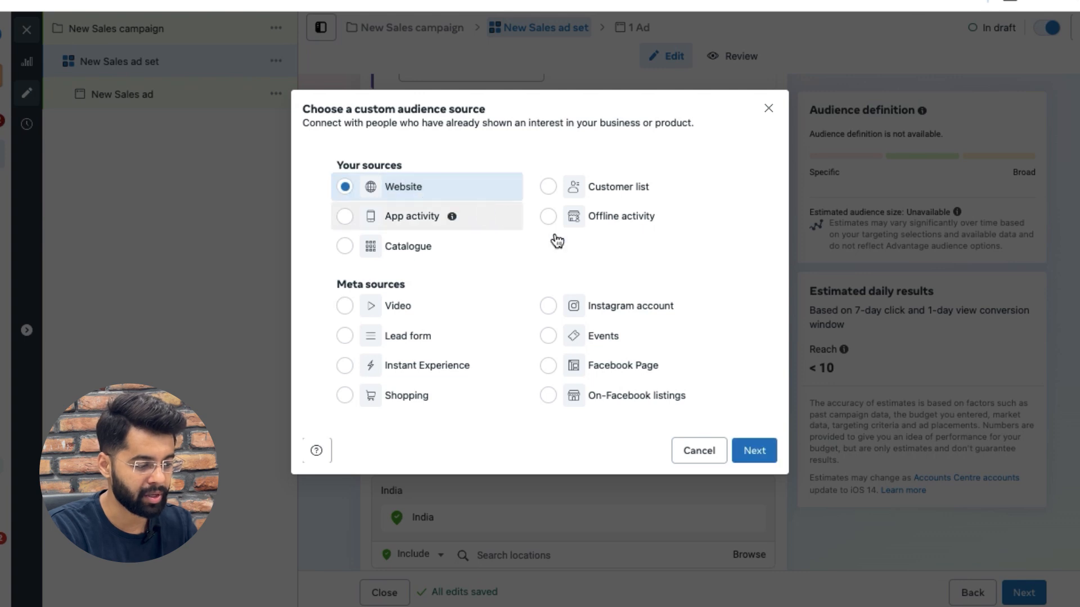
click(739, 450)
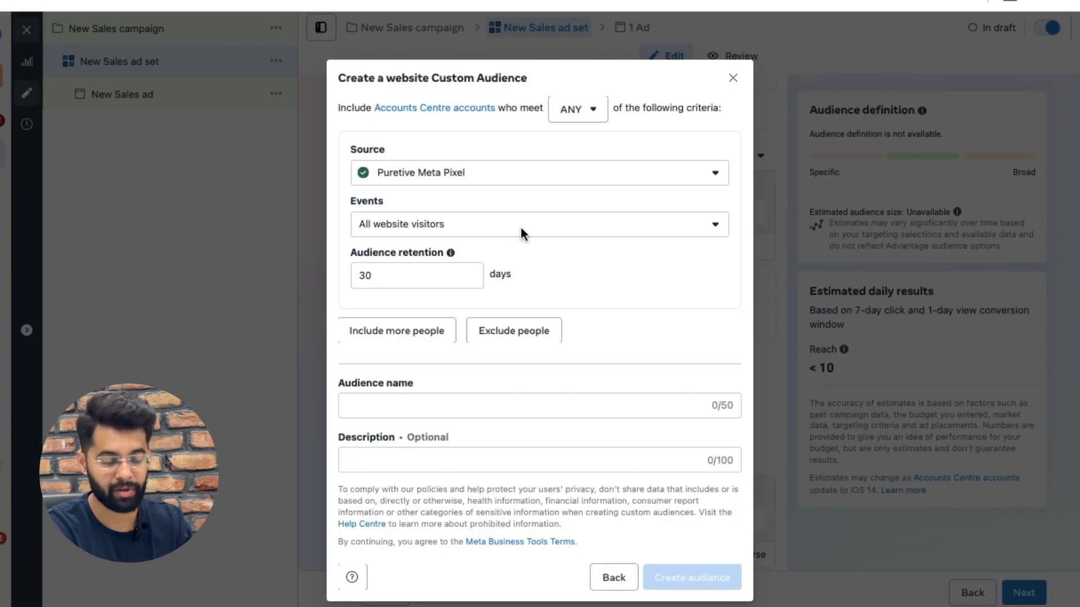
click(463, 209)
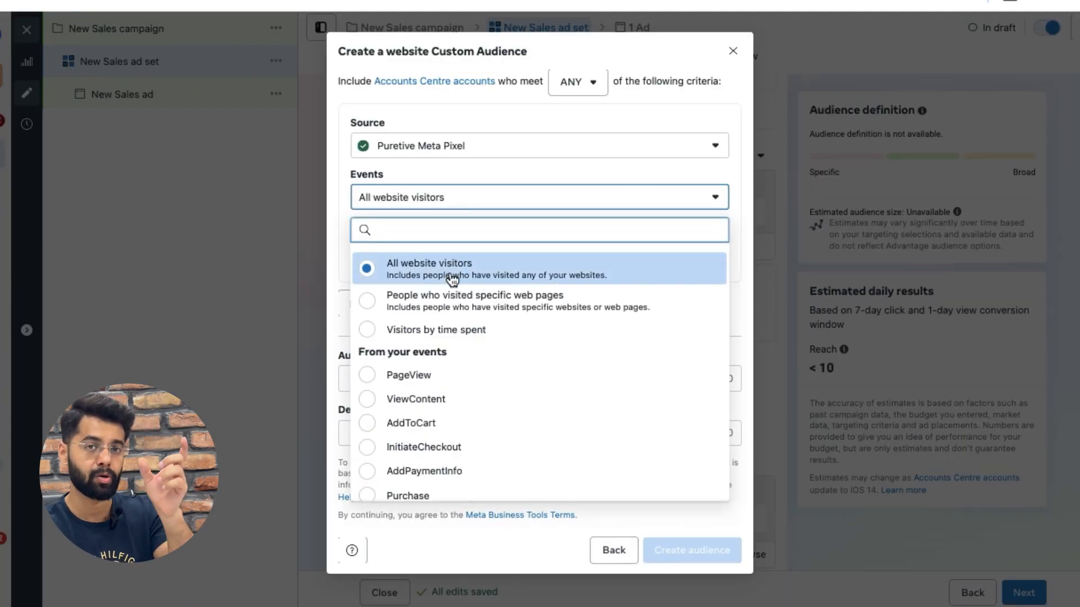
click(460, 312)
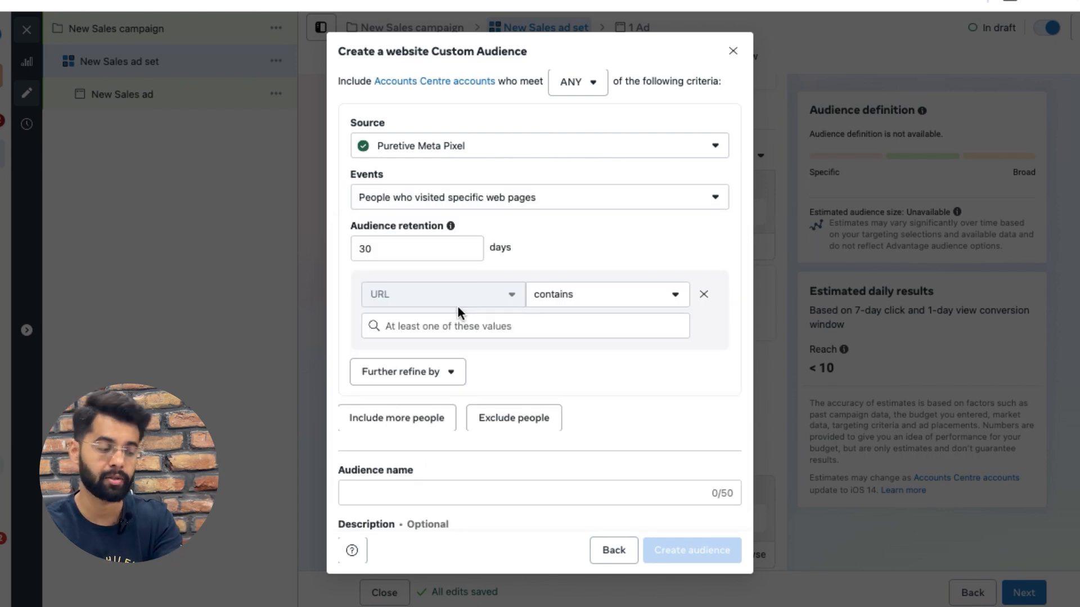
click(486, 324)
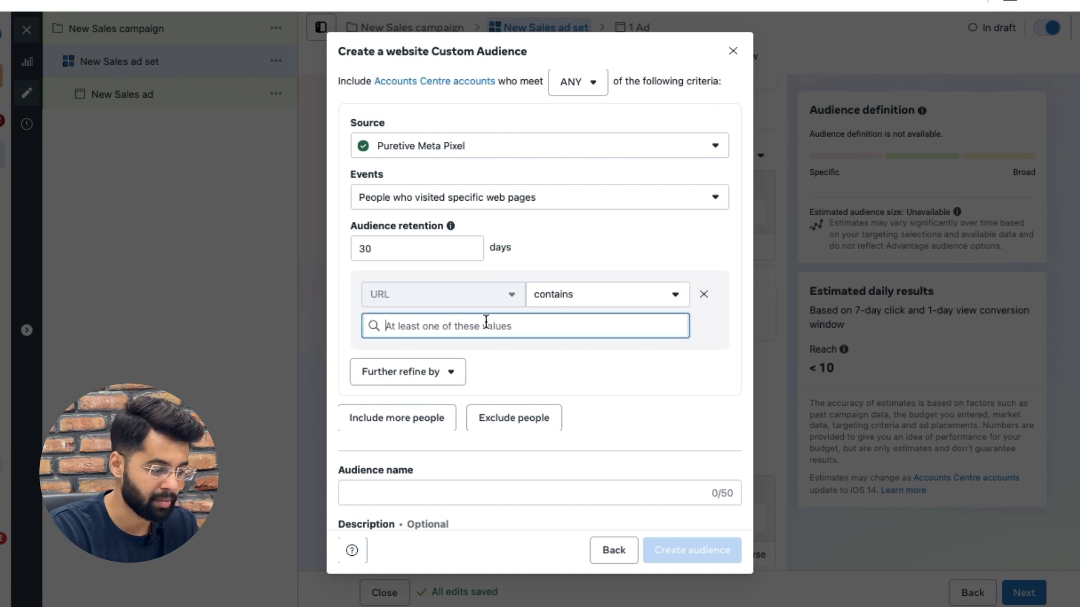
click(613, 551)
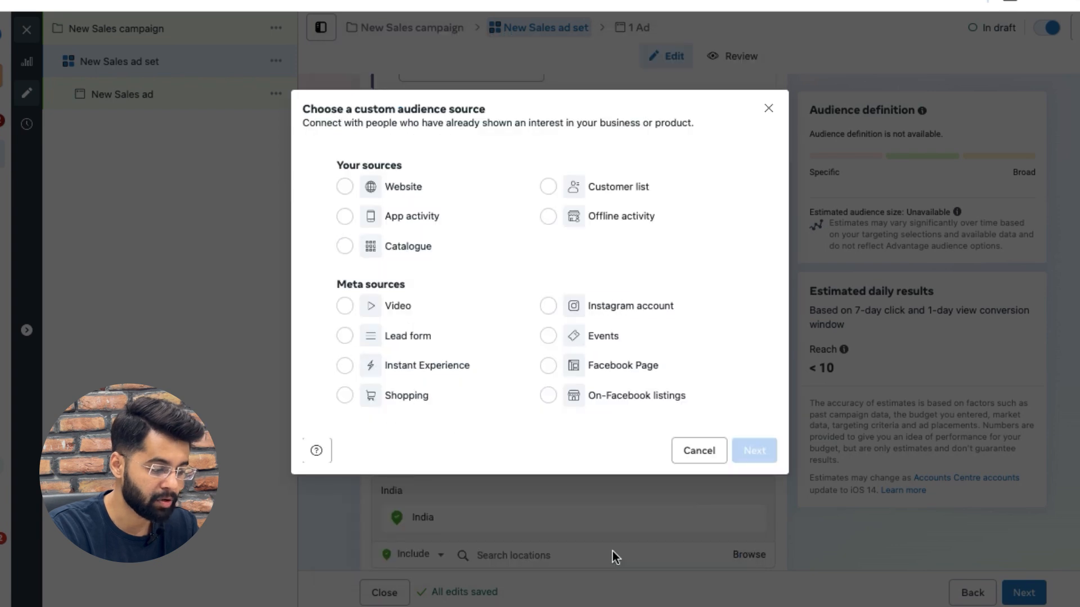
Start a Video custom audience of people who viewed at least 50% of the video, and open its video selection
click(394, 308)
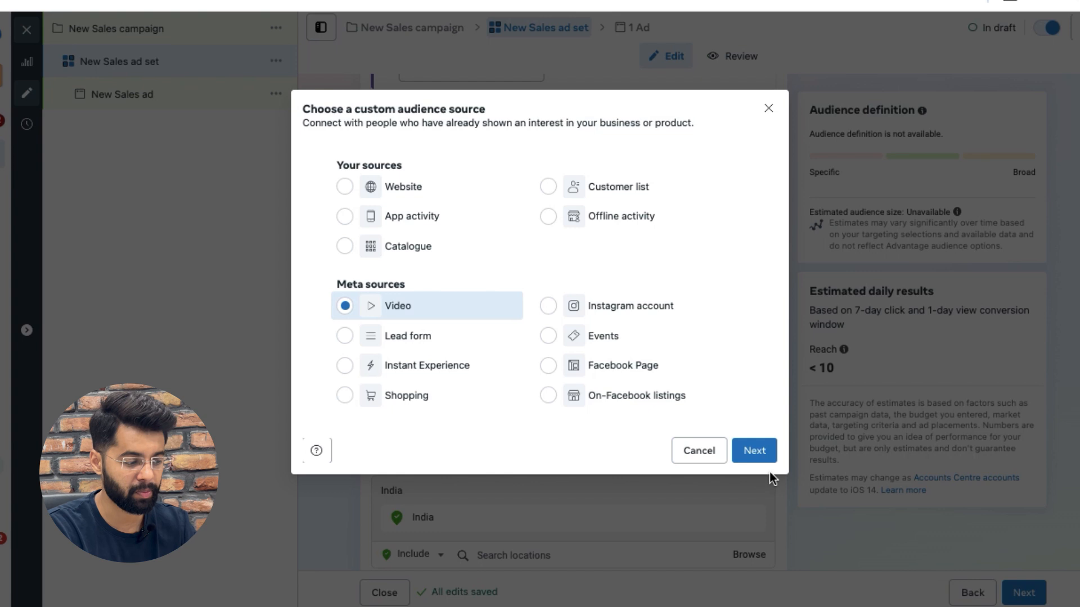
click(765, 460)
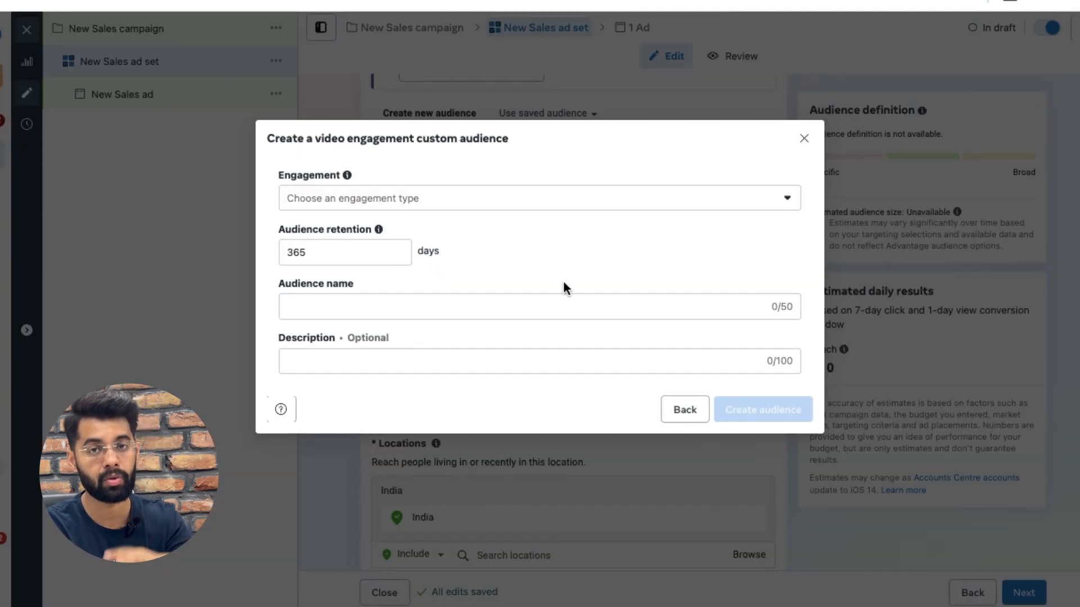
click(458, 205)
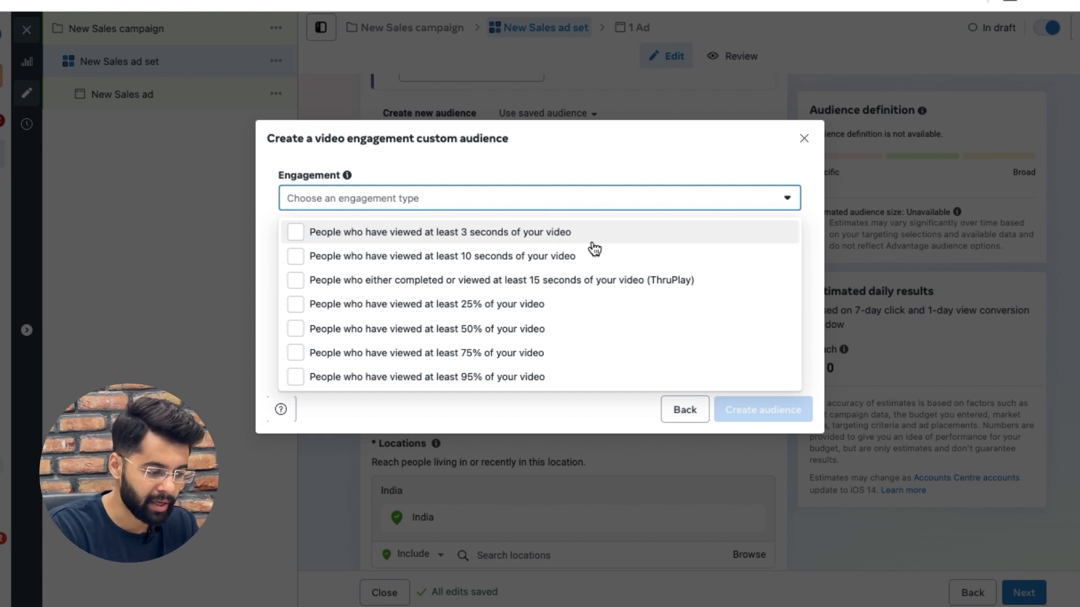
click(470, 329)
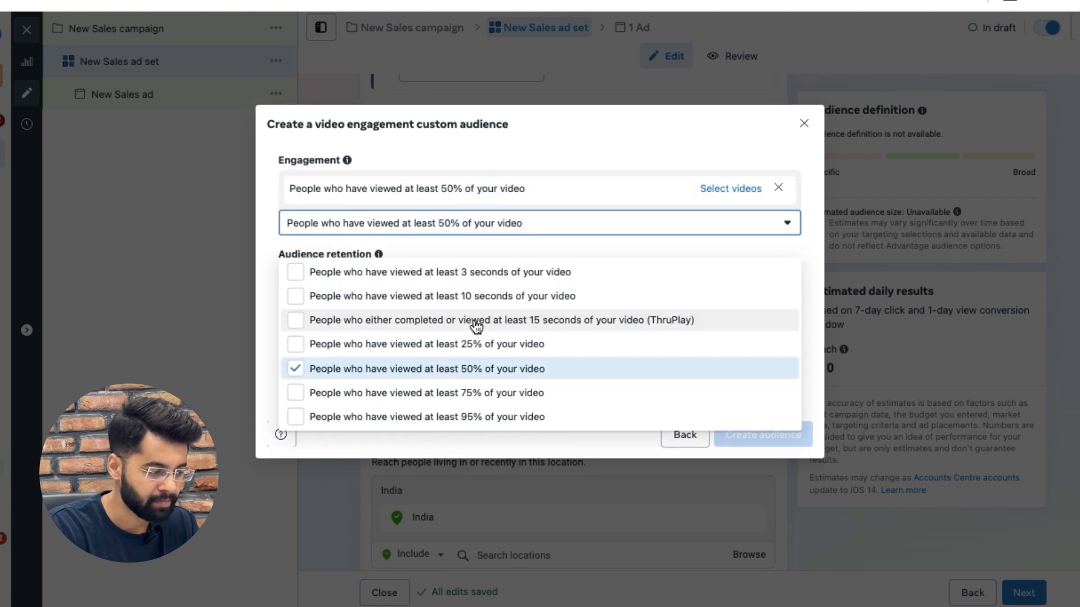
click(729, 190)
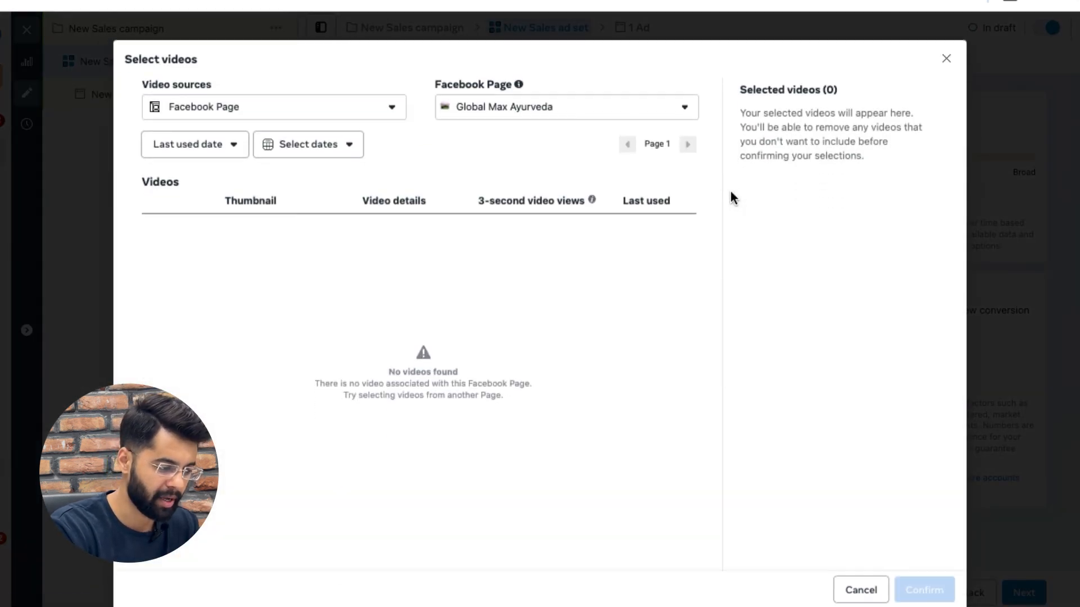
Show the videos of the Puretive.co Facebook Page
click(576, 113)
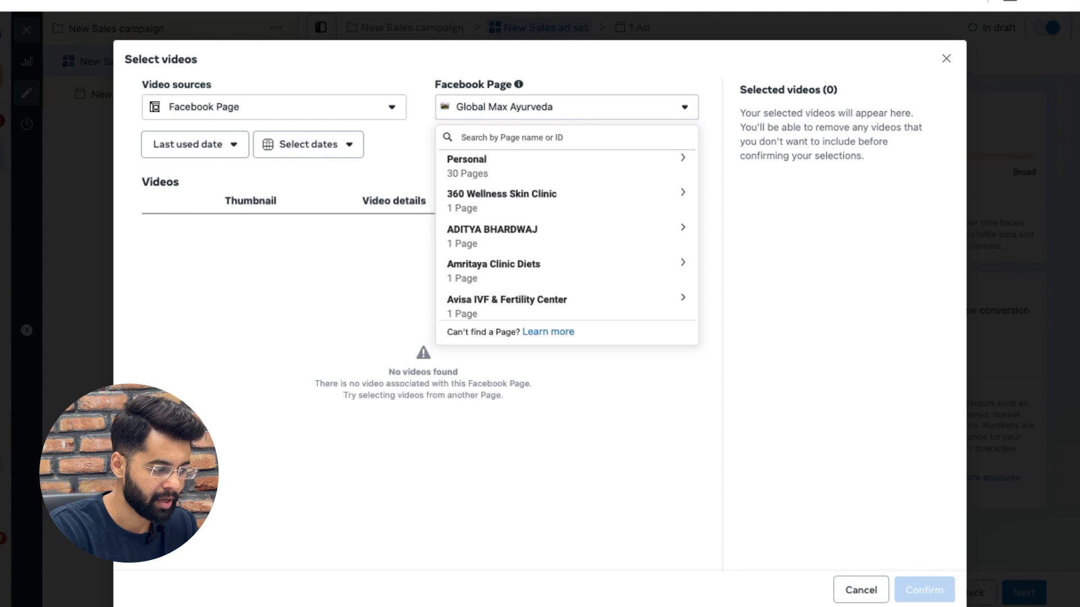
text(Pure)
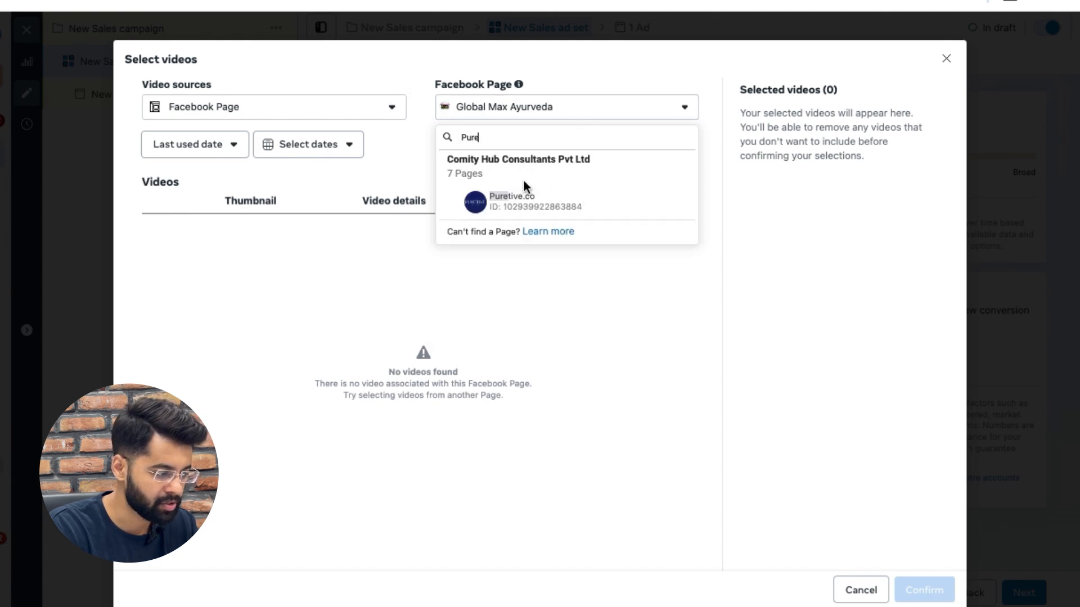
click(518, 199)
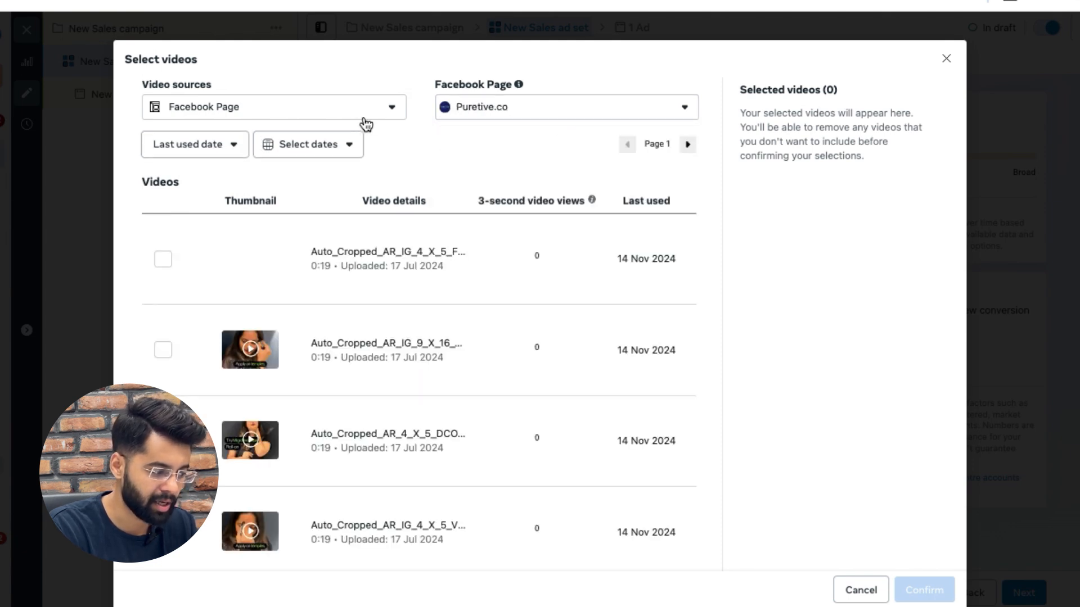
Try the Campaign and Instagram professional account video sources, and return to the Facebook Page source
click(325, 114)
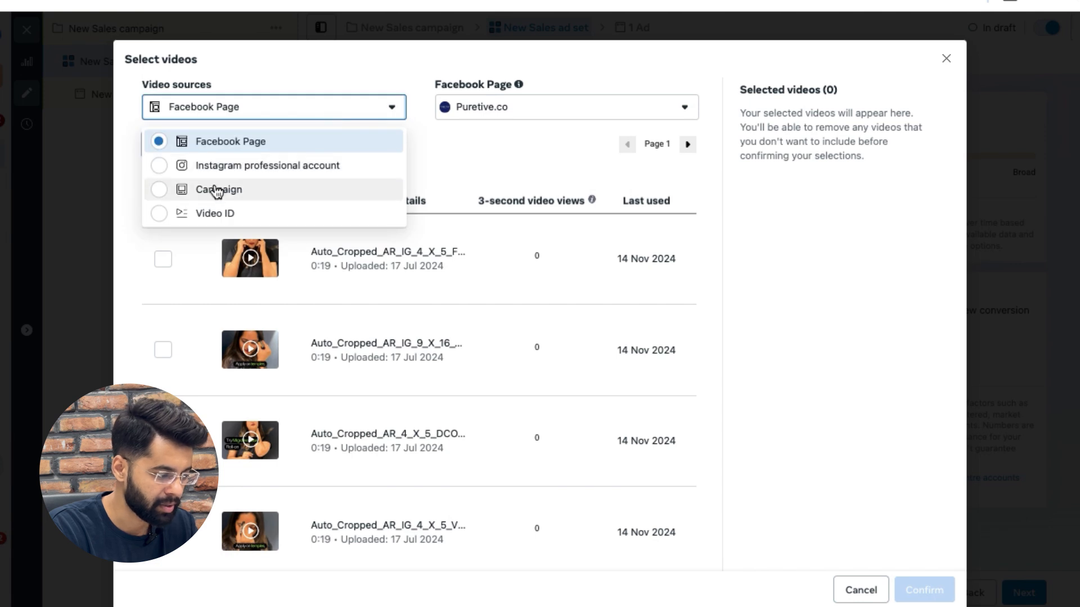
click(219, 190)
click(326, 116)
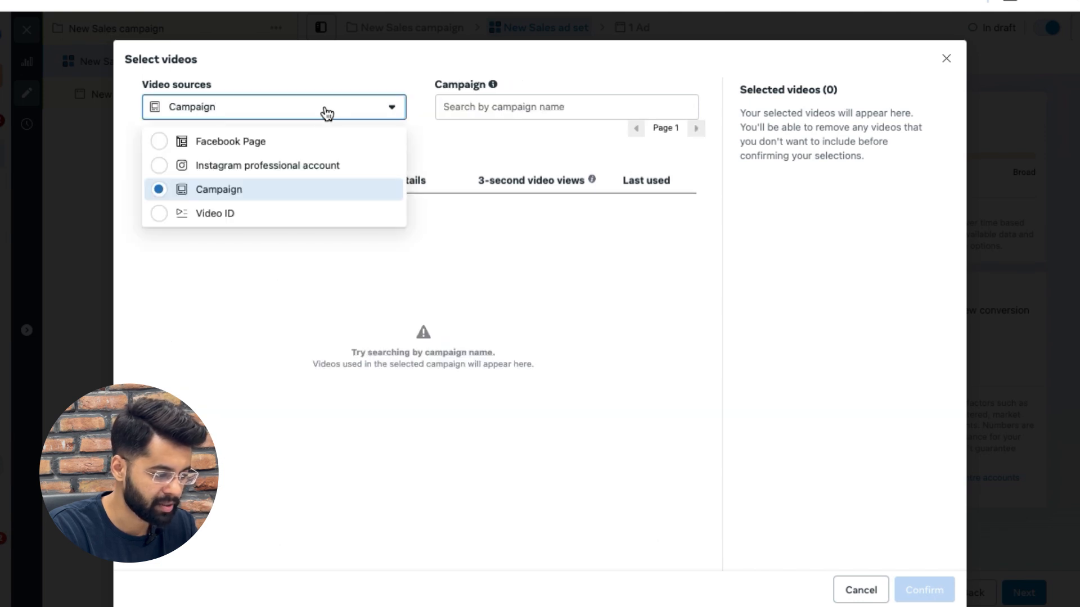
click(232, 166)
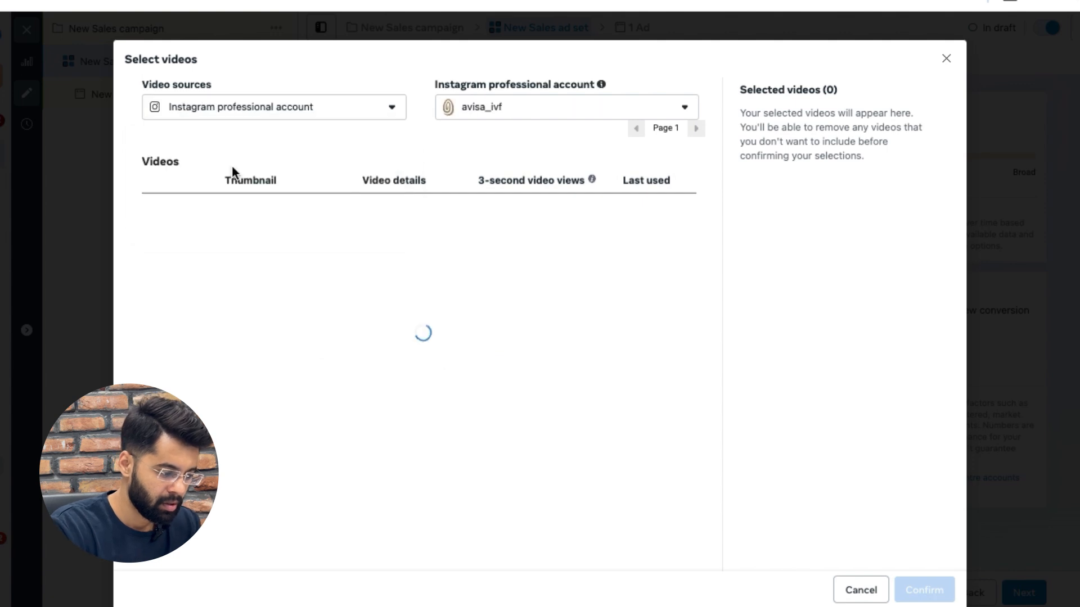
click(538, 107)
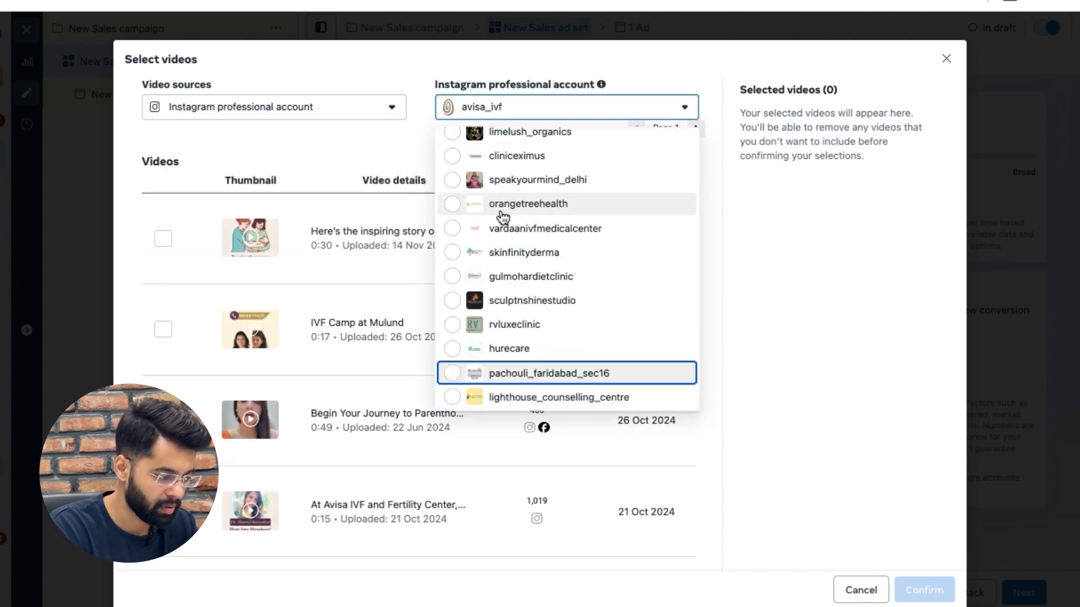
click(319, 114)
click(217, 137)
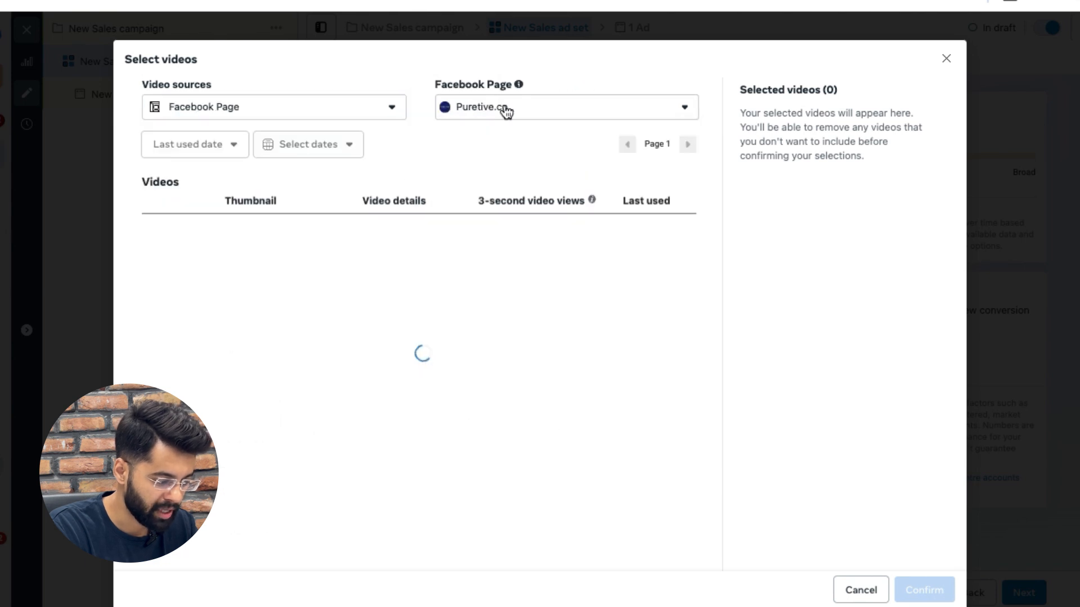
Select the Puretive.co video "FB ADS Migraine roll on.mp4" for the video audience
scroll(471, 306, down, 3)
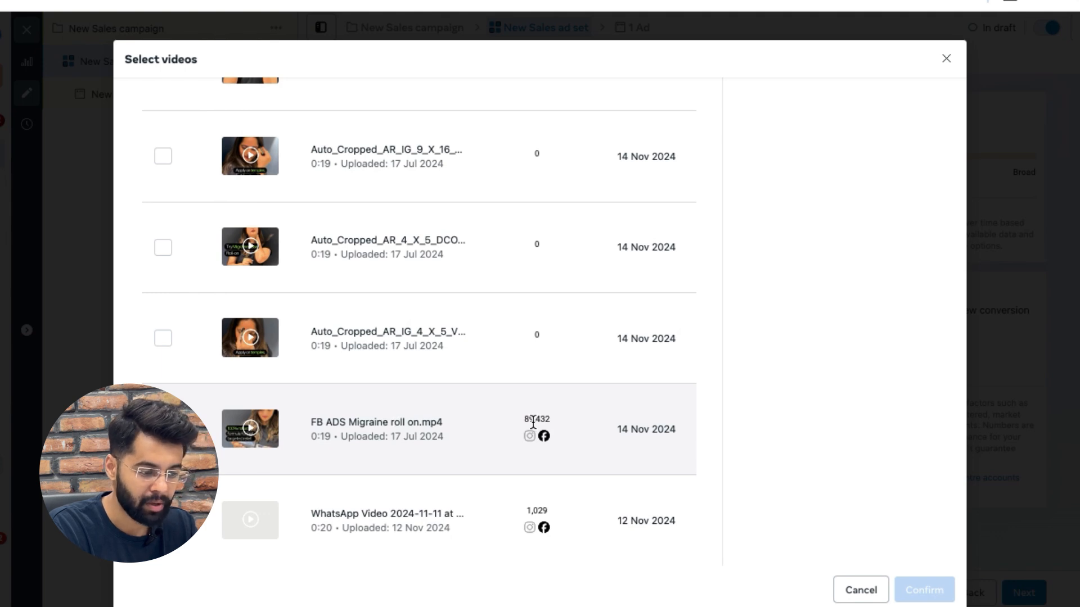
click(163, 430)
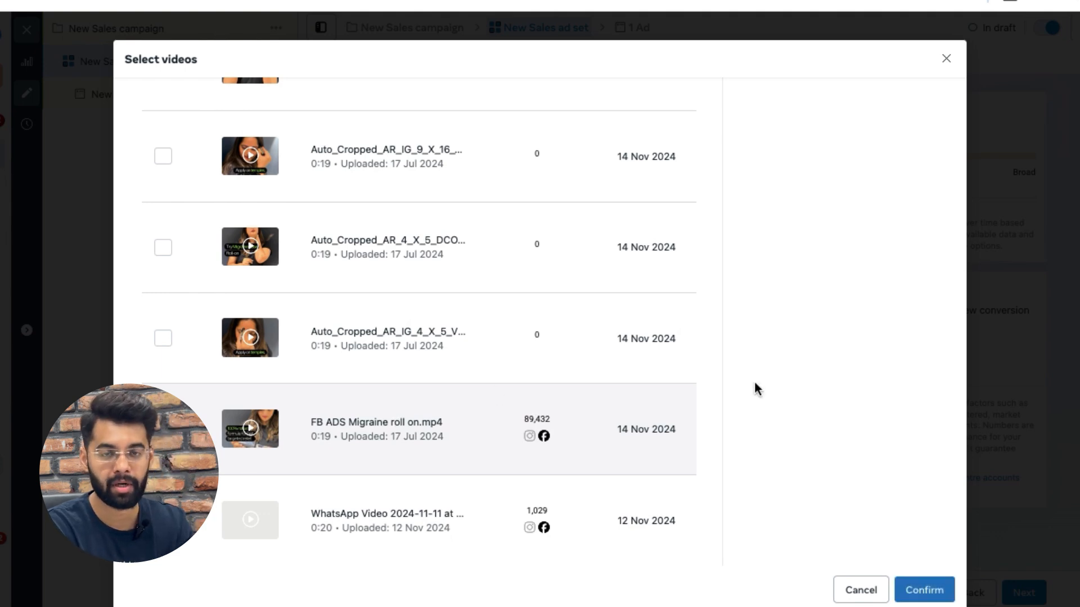
scroll(878, 360, up, 3)
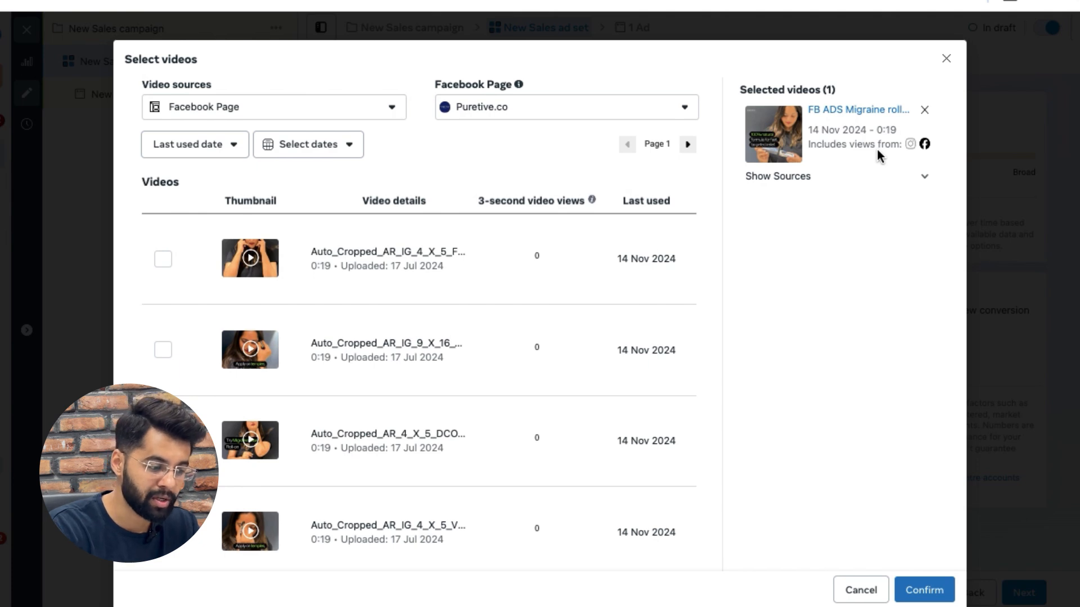
Add the videos "Grab yours at 50% off!" and "Roll on, Stress gone!" from page 3 of the video list, and confirm the selection
click(687, 144)
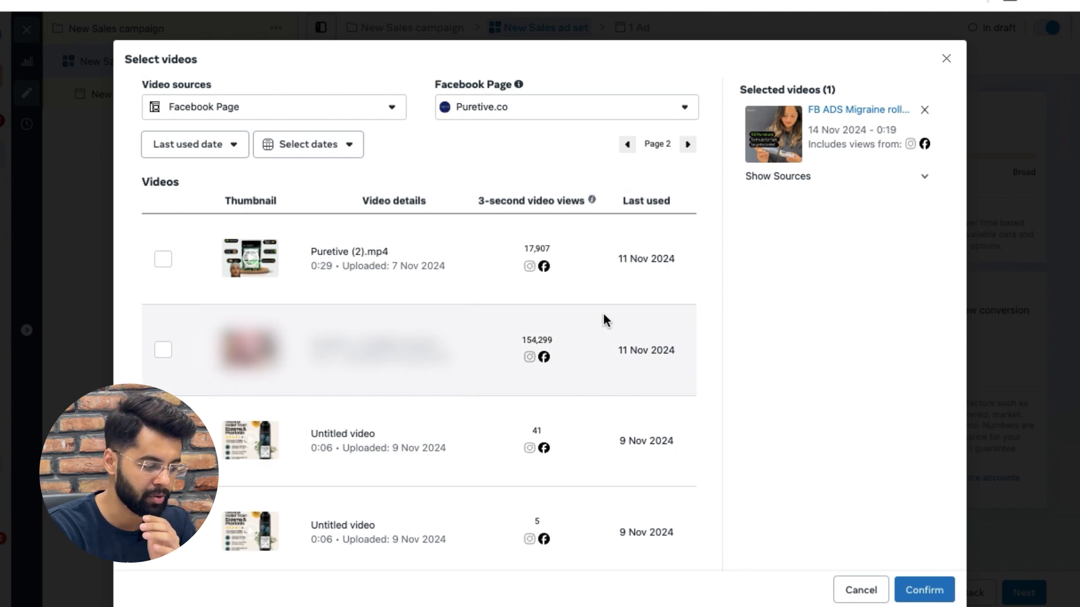
scroll(494, 400, down, 4)
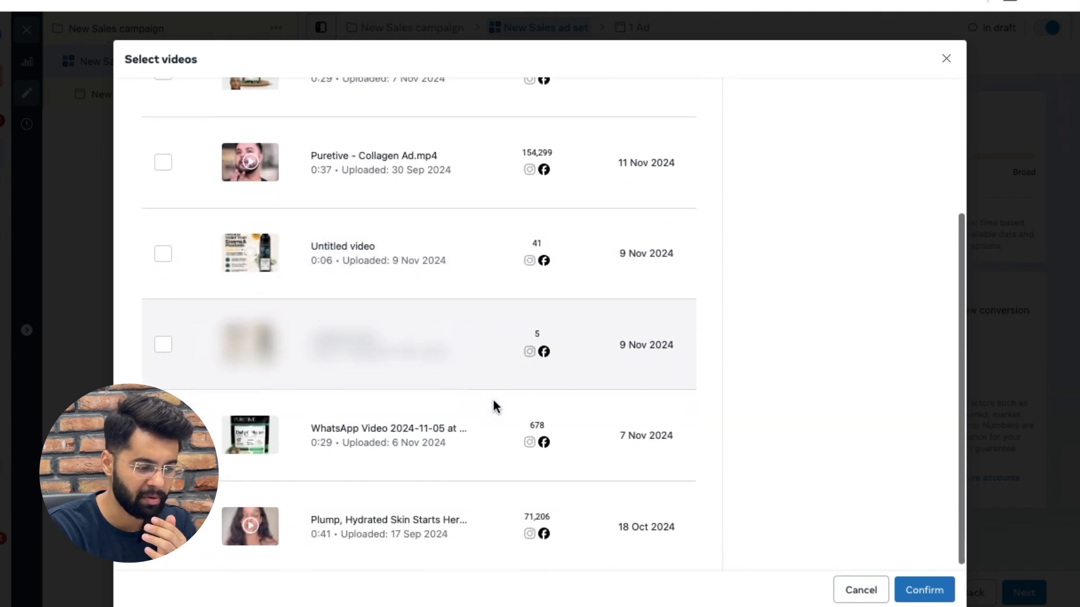
scroll(493, 406, up, 2)
scroll(494, 432, down, 2)
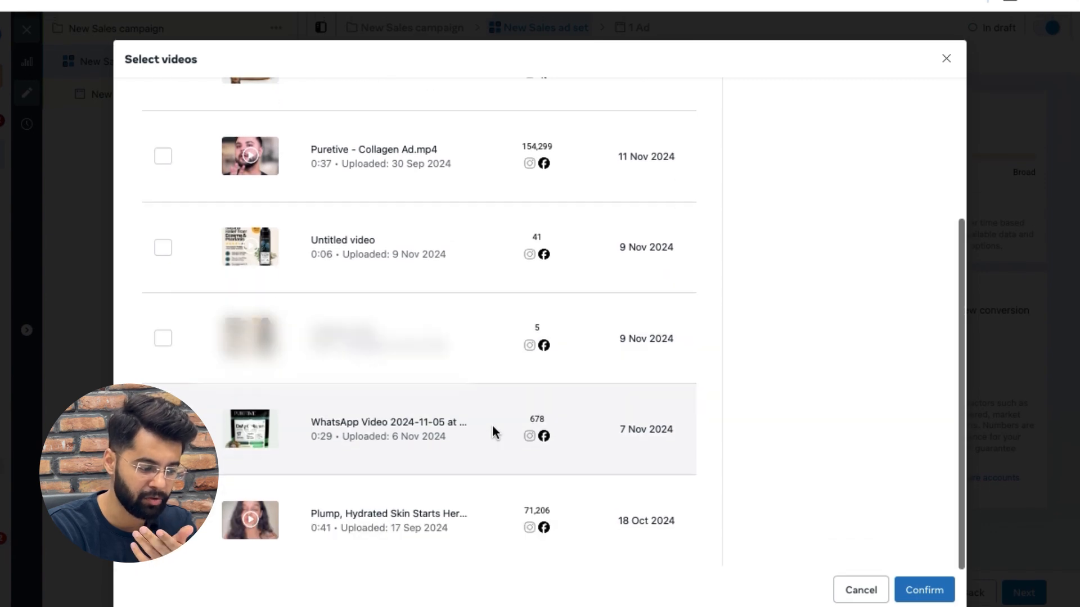
scroll(494, 432, up, 5)
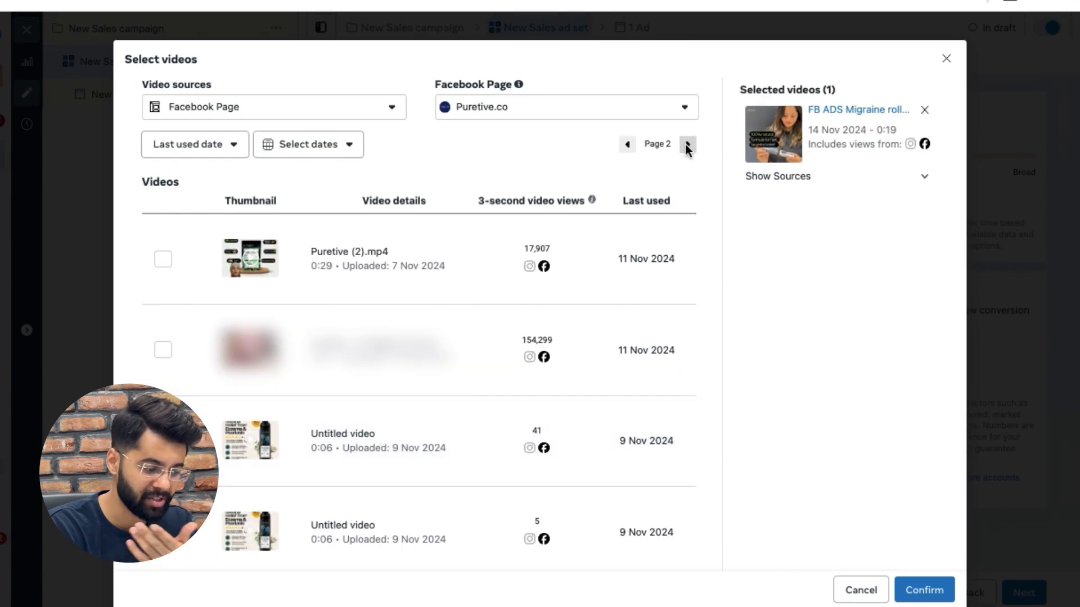
click(687, 144)
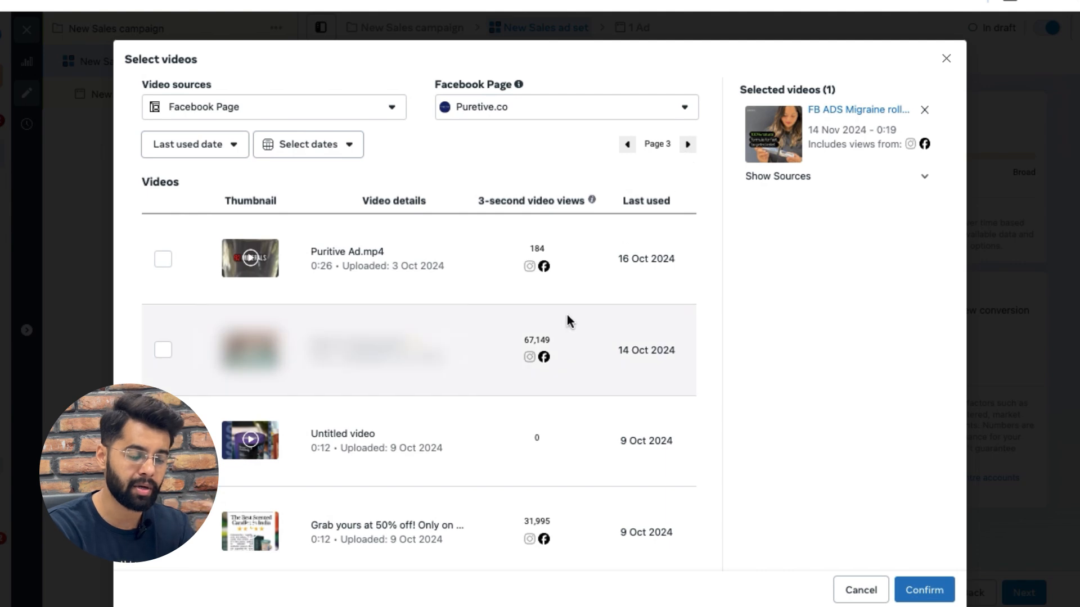
scroll(567, 316, down, 2)
scroll(567, 316, down, 1)
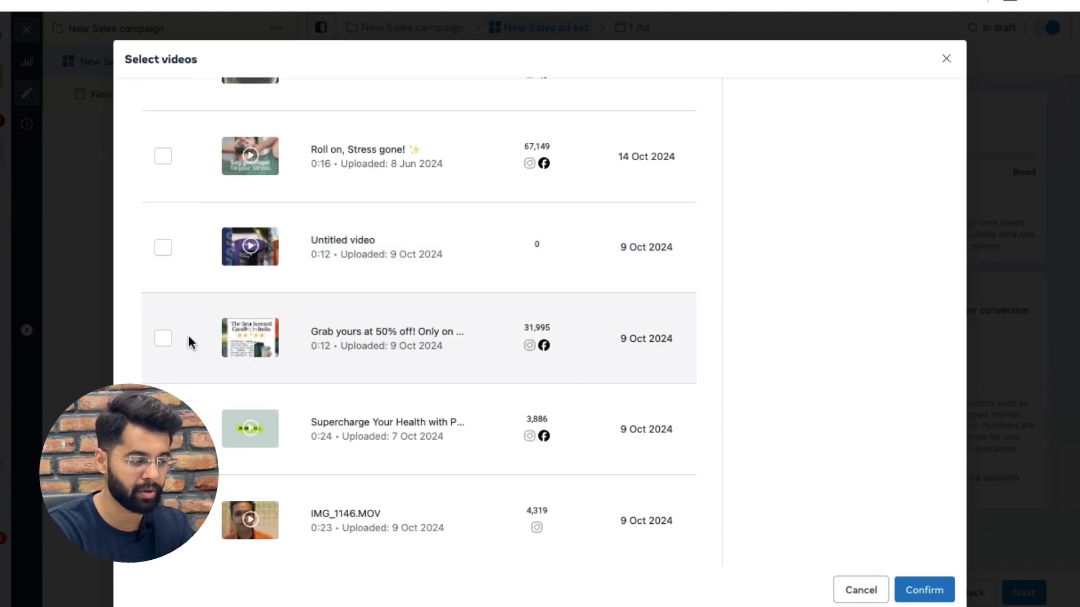
click(162, 338)
click(162, 156)
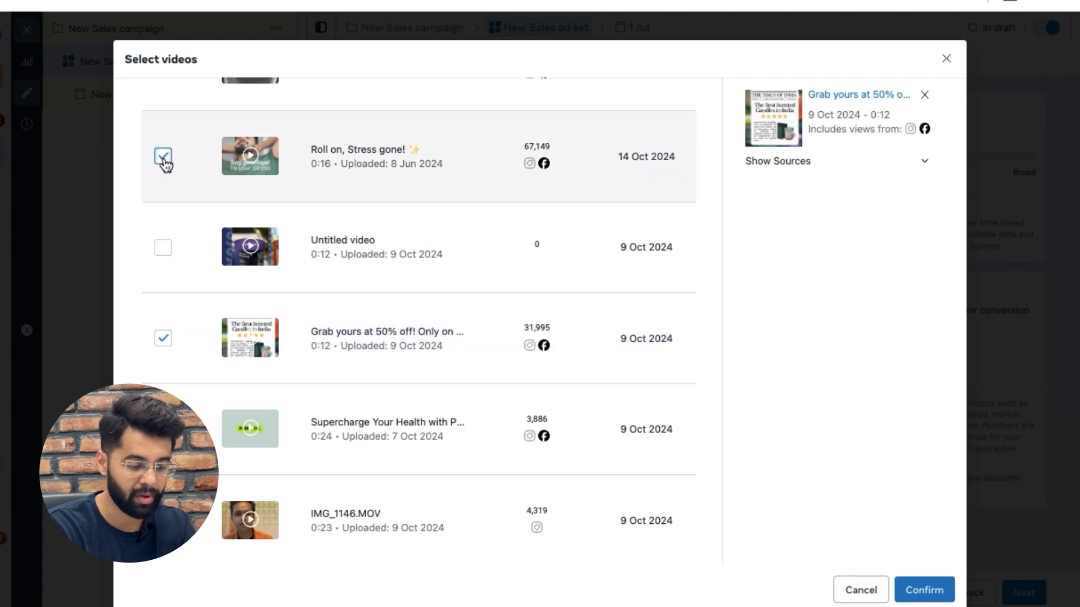
scroll(795, 267, up, 3)
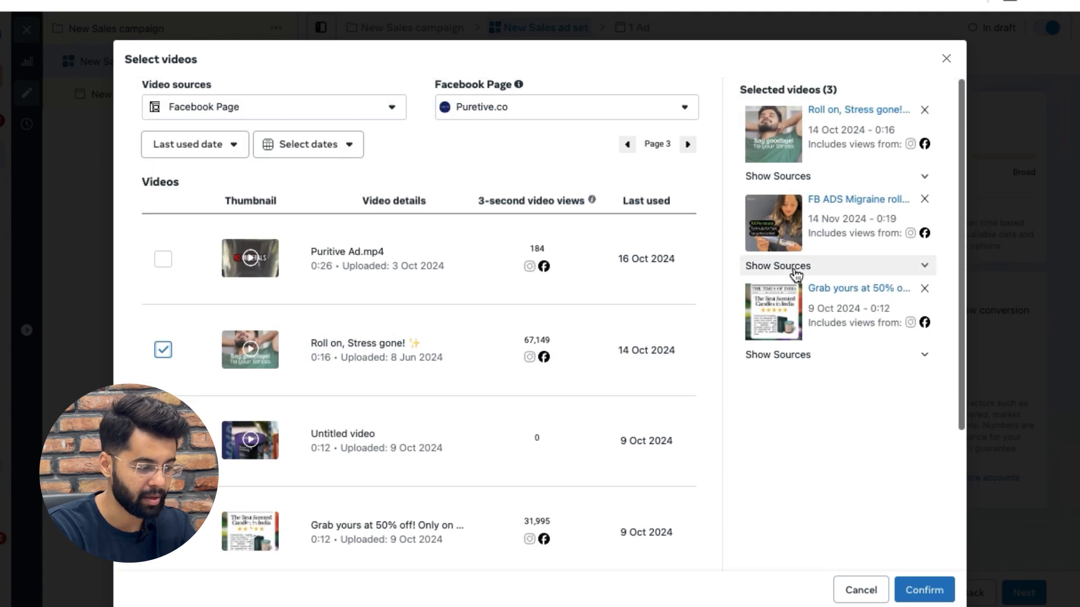
click(925, 587)
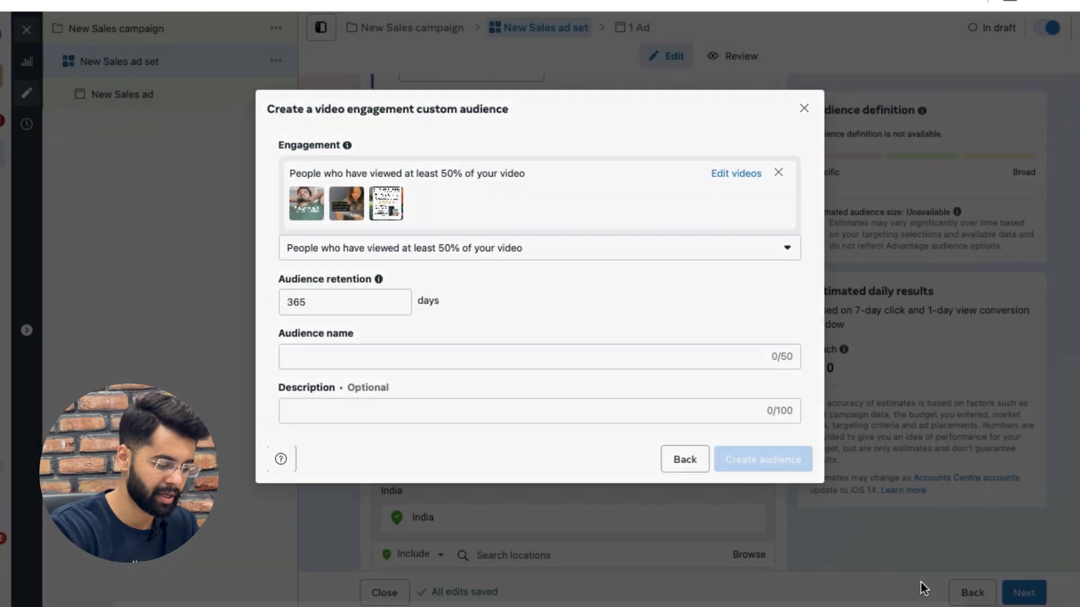
Create the video engagement audience with a 30-day retention and the name Video_50%_30D, and finish the dialog
double_click(344, 300)
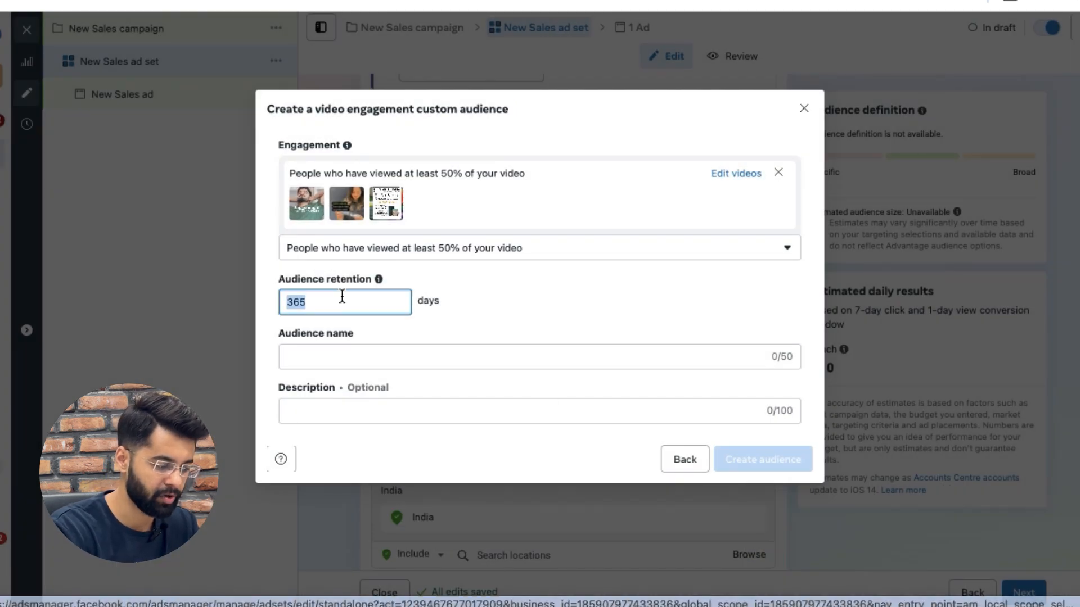
text(30)
key(Tab)
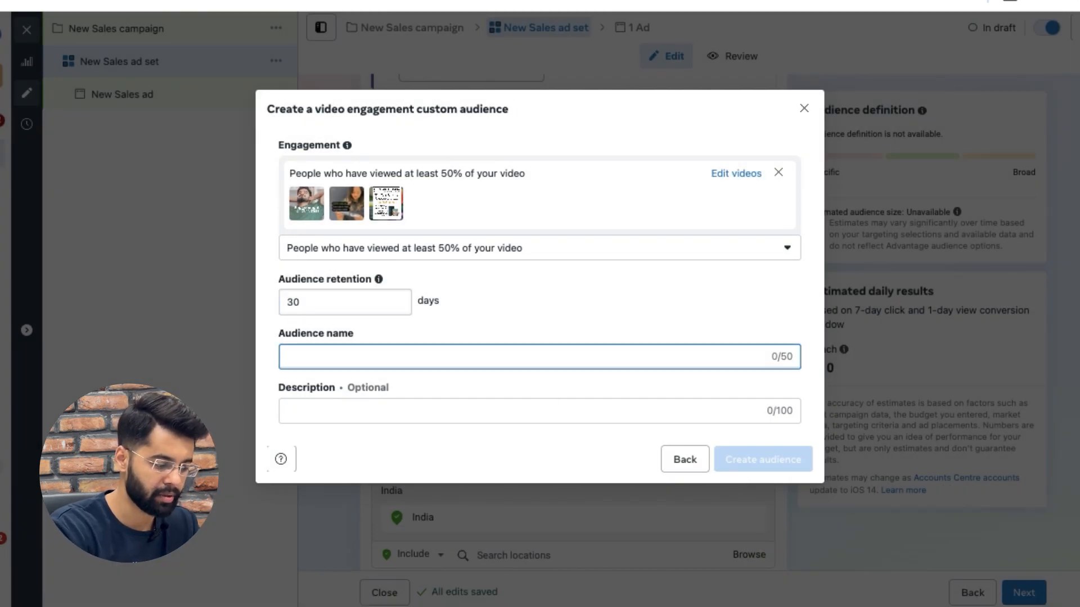
text(Video_5)
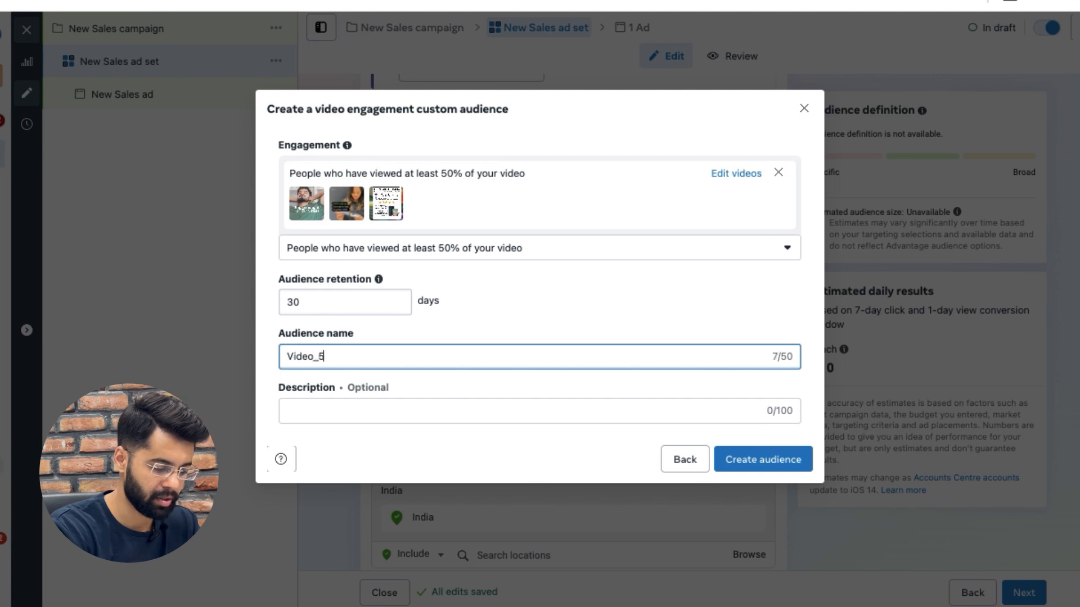
text(0%_)
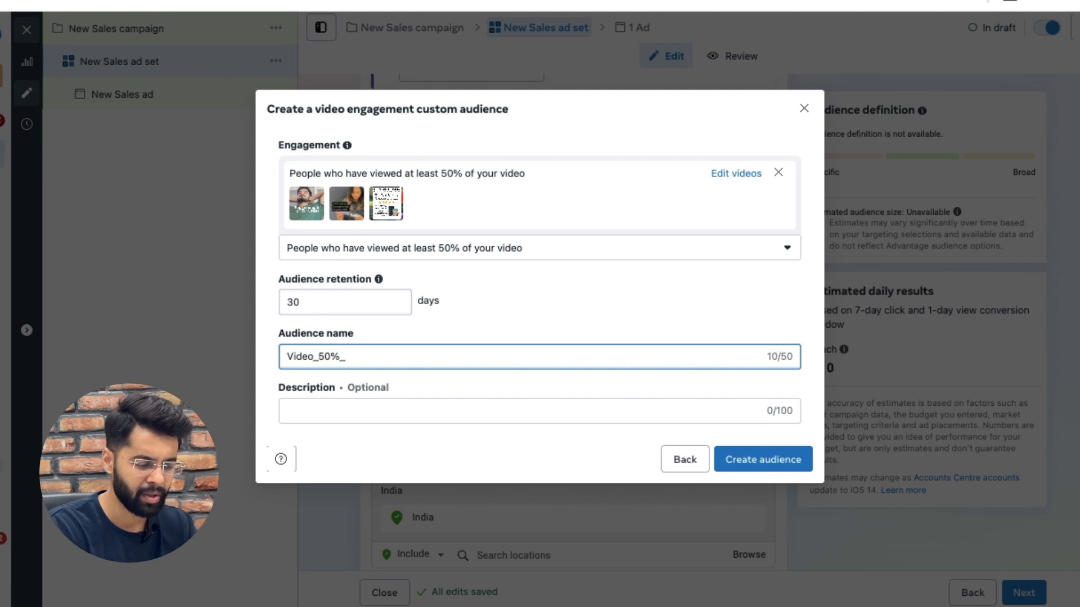
text(30D)
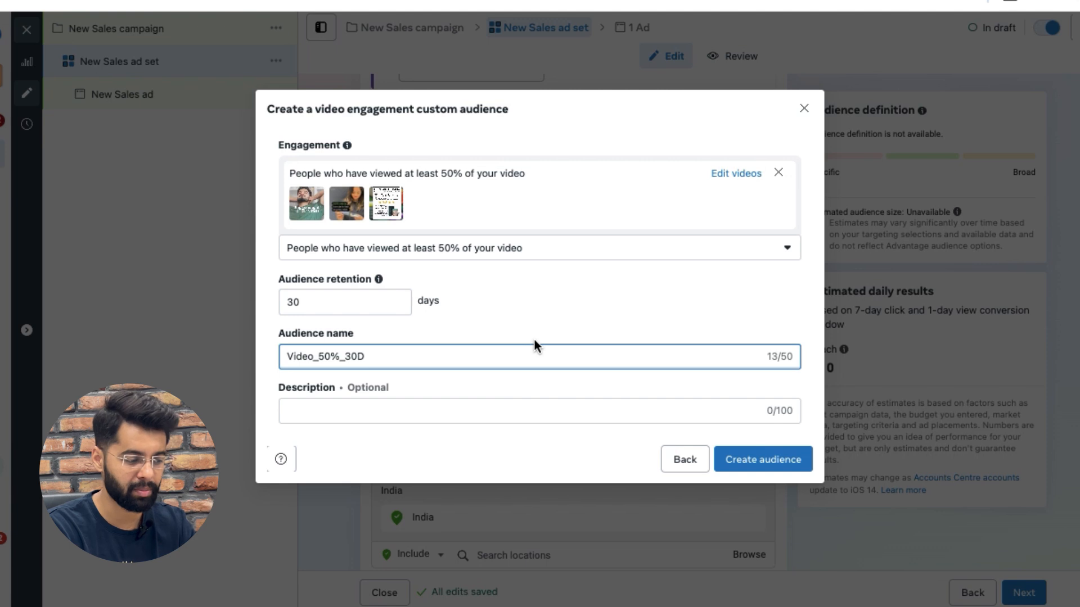
click(752, 459)
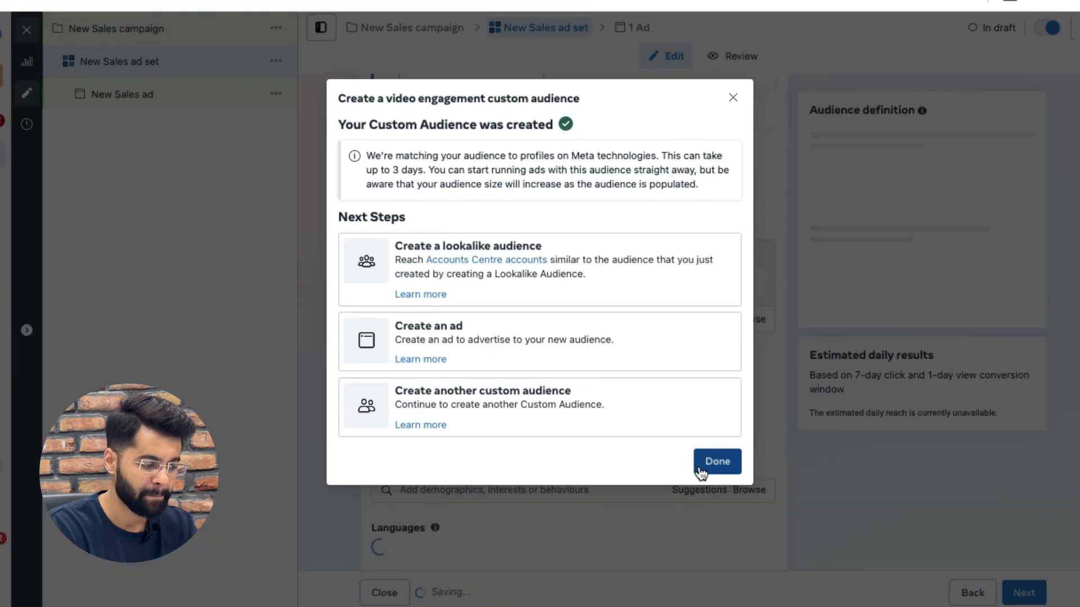
click(699, 466)
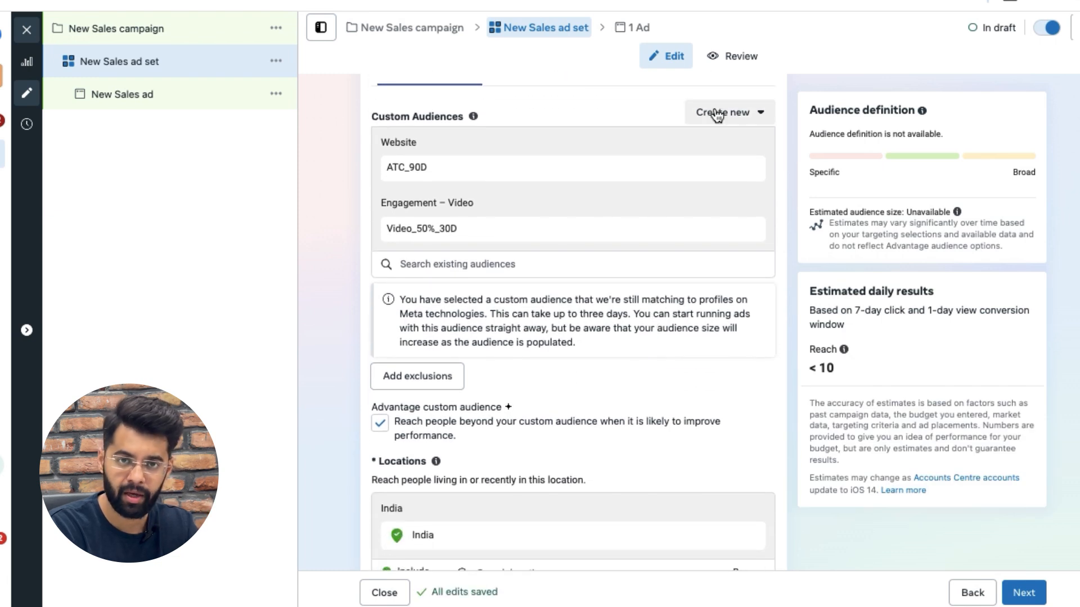
Start a new custom audience with Lead form as its source
click(717, 115)
click(724, 159)
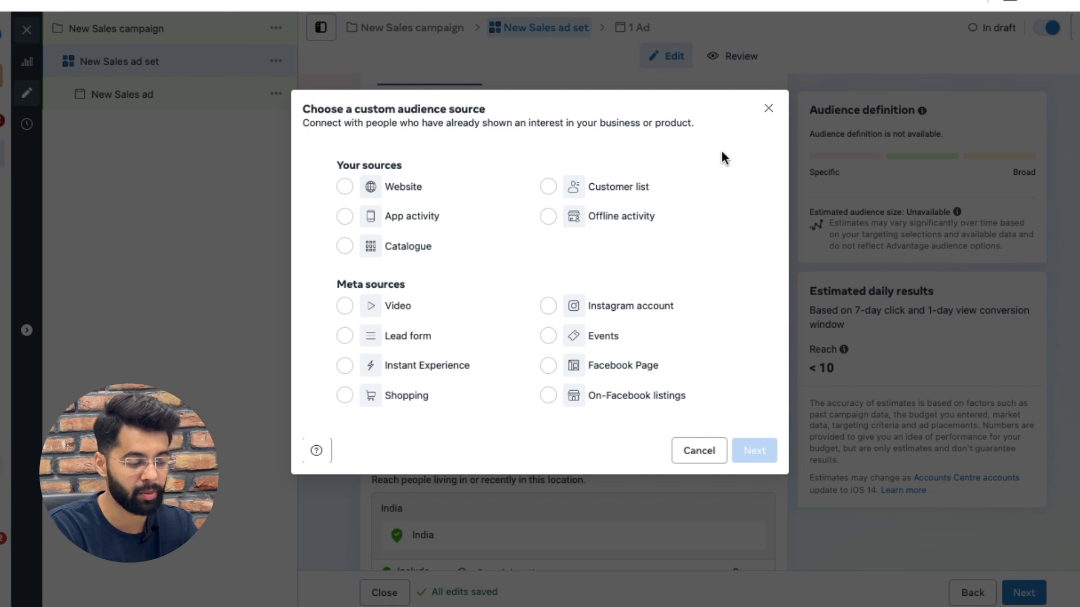
click(353, 338)
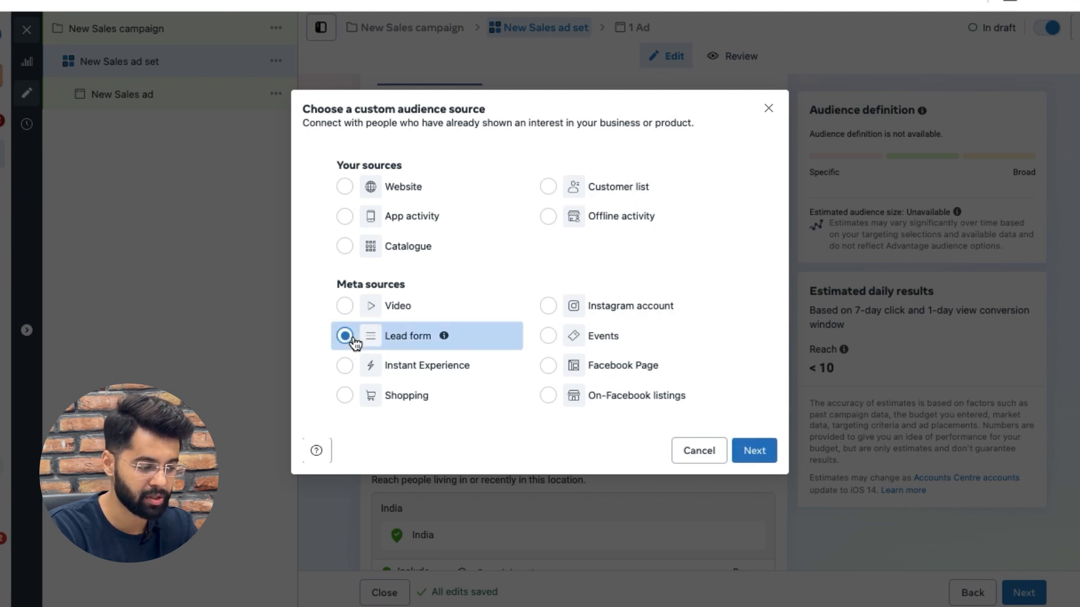
click(743, 450)
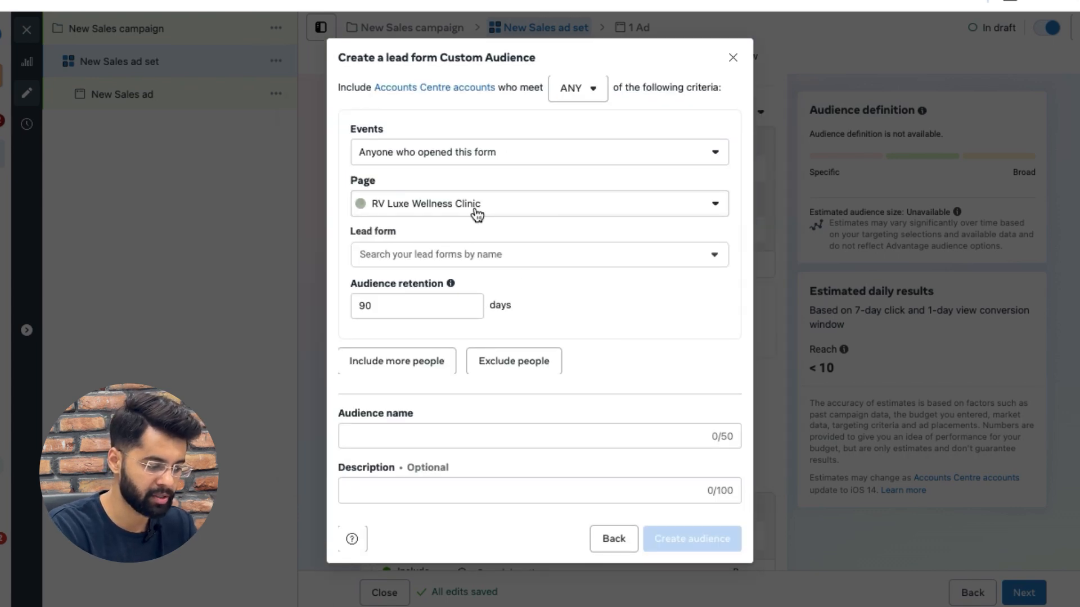
Set the lead form audience's Page to Maximise Media and include all of its lead forms
click(475, 212)
text(Maximise)
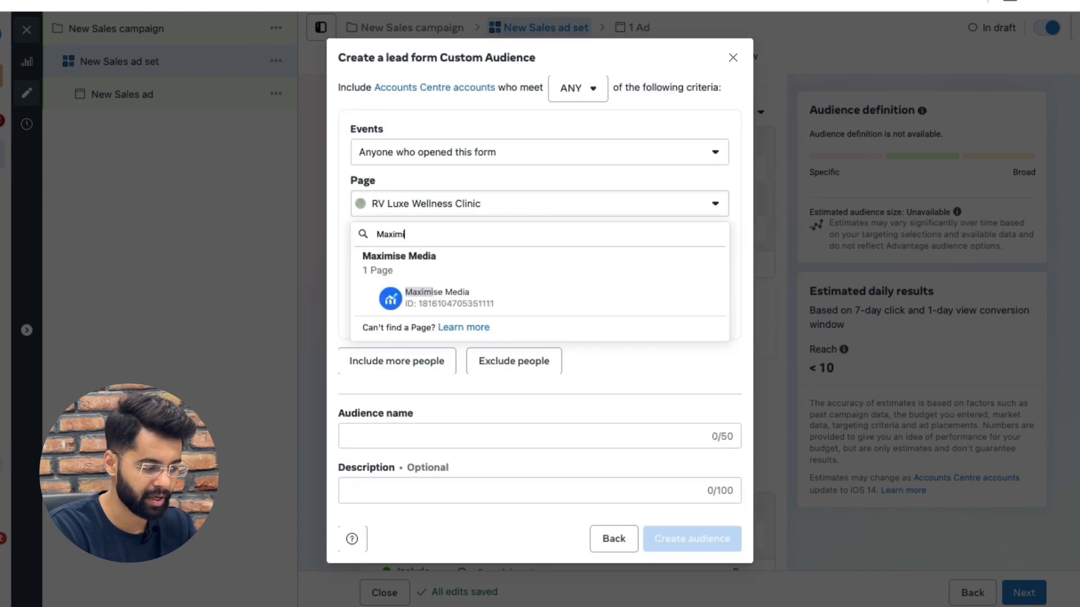
click(448, 311)
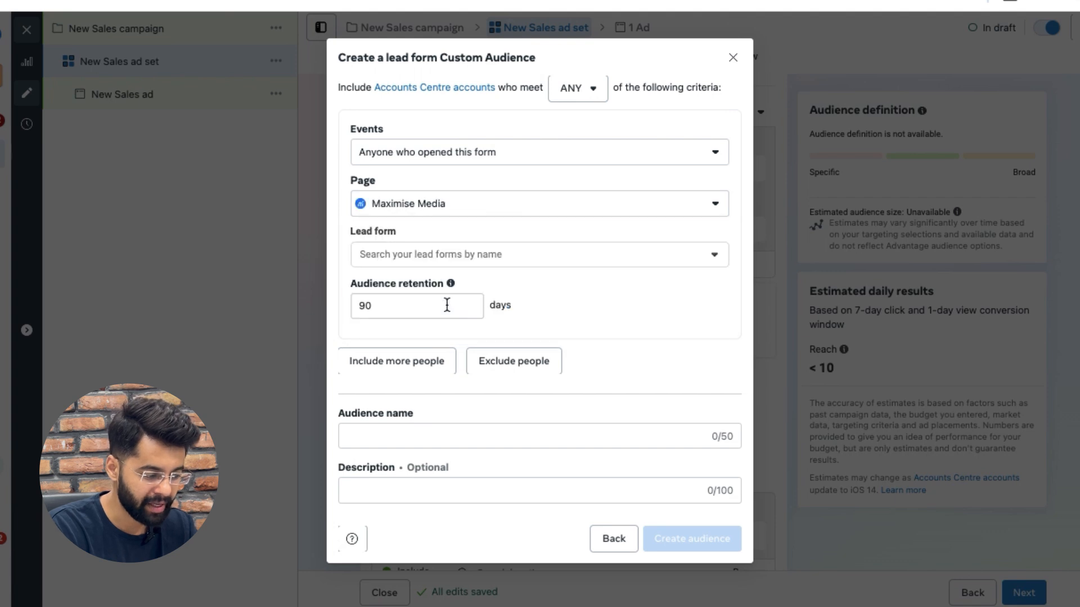
click(484, 254)
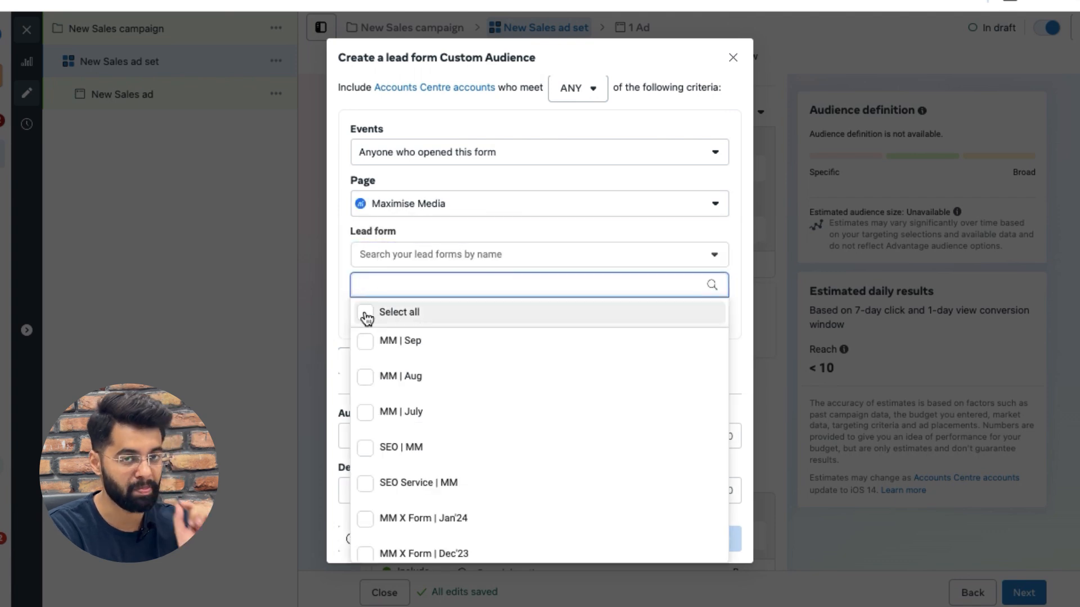
click(366, 315)
click(528, 176)
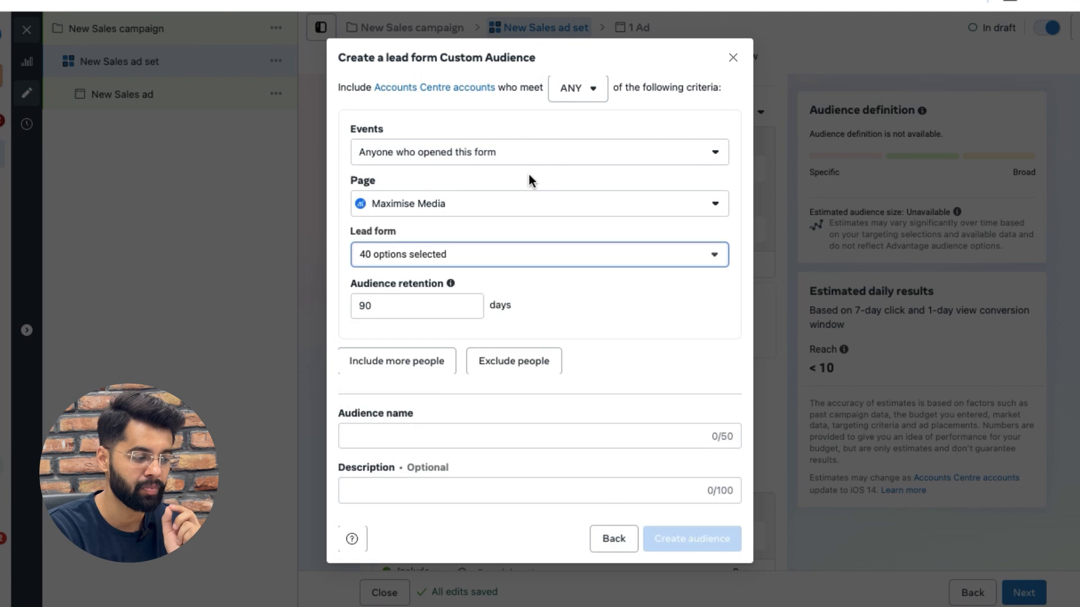
Set the audience event to Accounts Centre accounts who opened and submitted the form, and reopen the lead form list
click(493, 160)
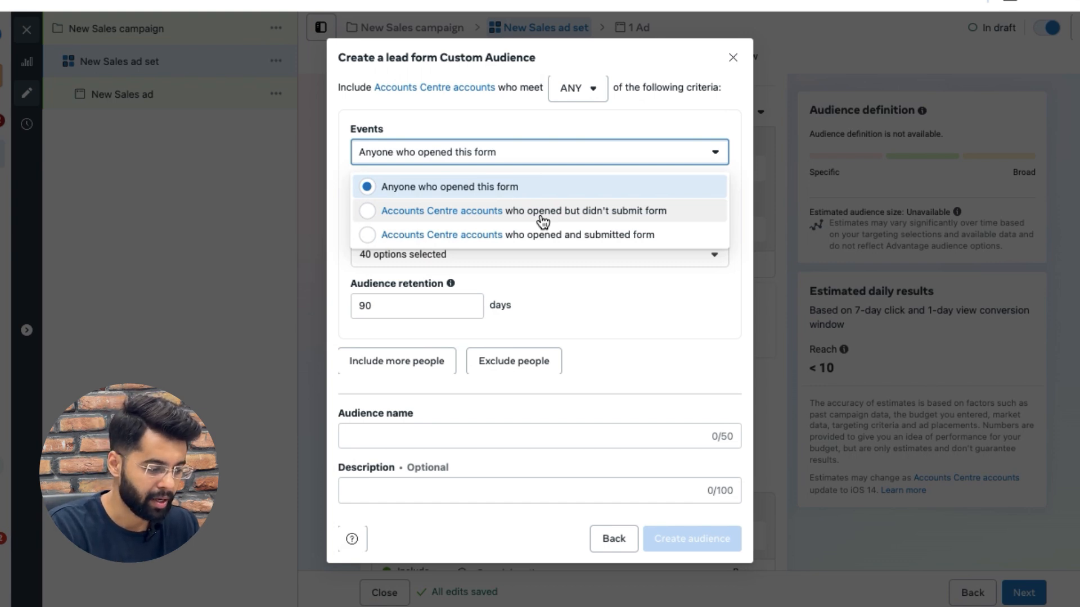
click(569, 235)
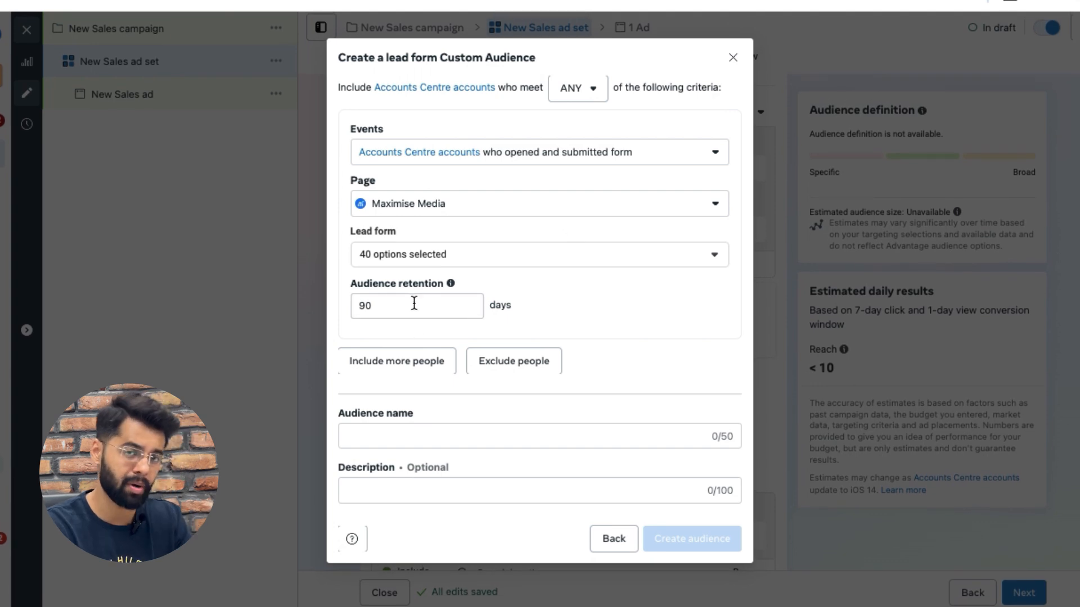
click(473, 260)
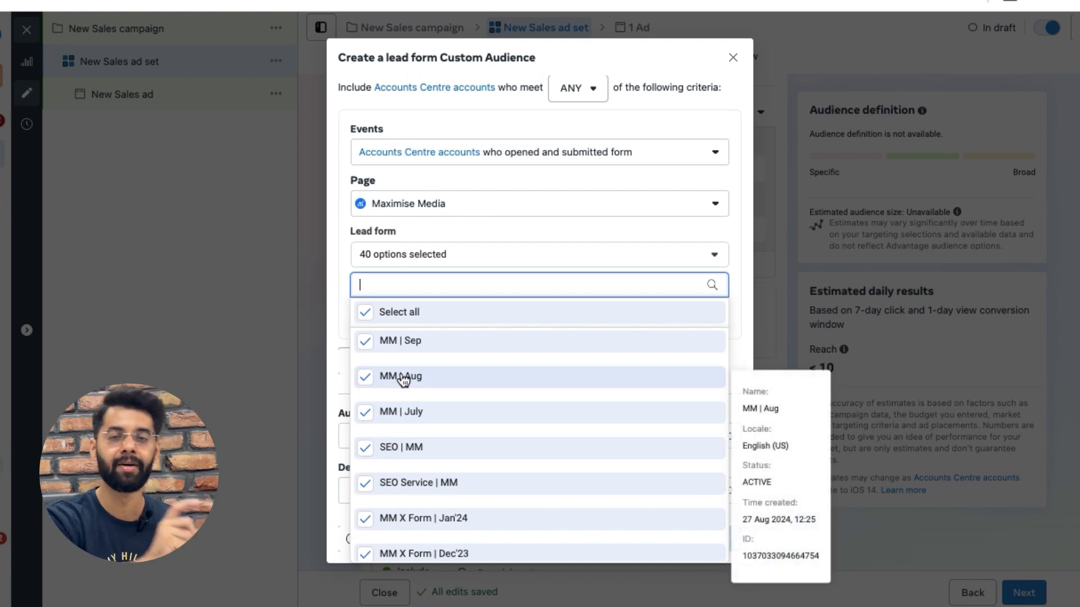
mouse_move(402, 417)
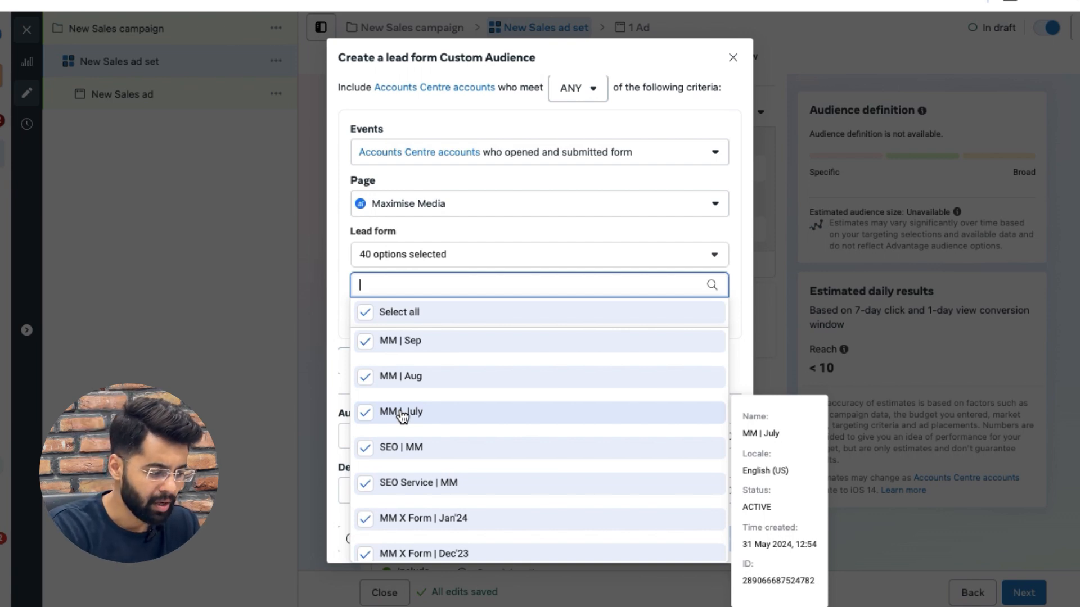
Deselect all lead forms and back out of creating the lead form custom audience
click(368, 319)
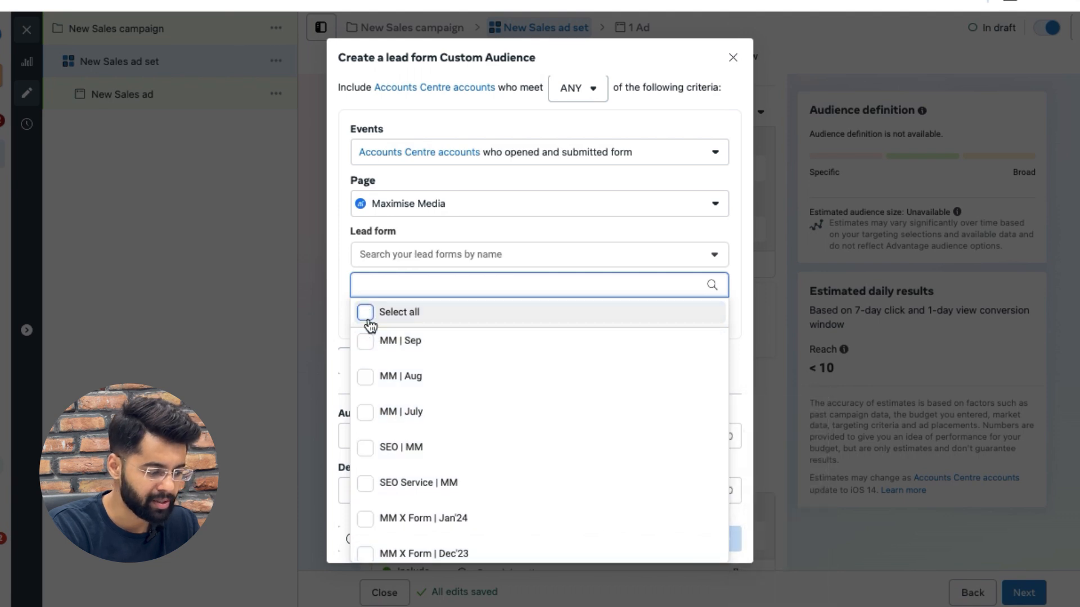
click(339, 316)
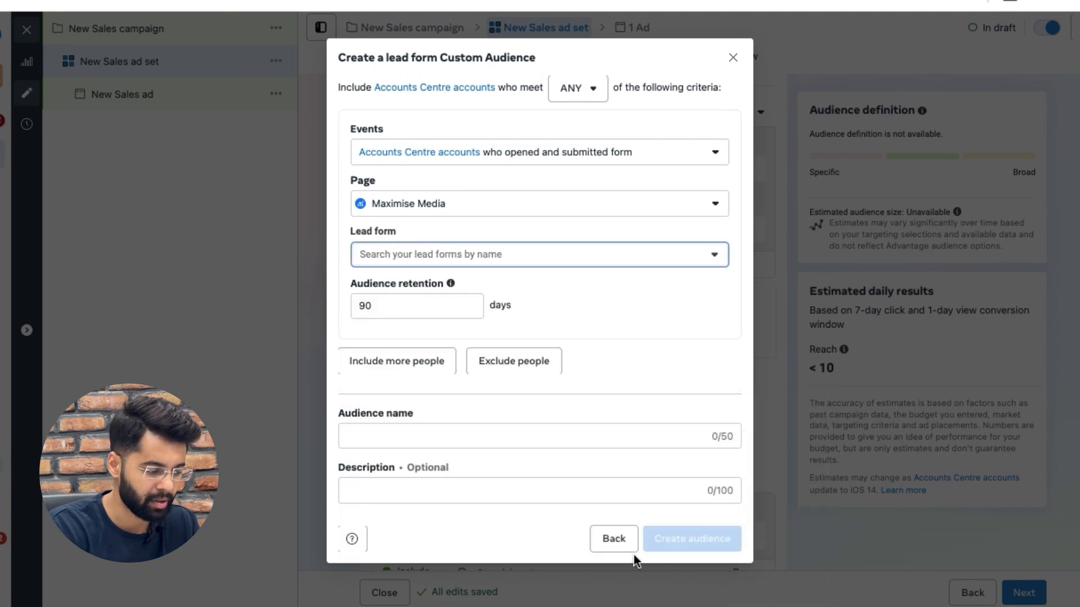
click(612, 540)
click(698, 450)
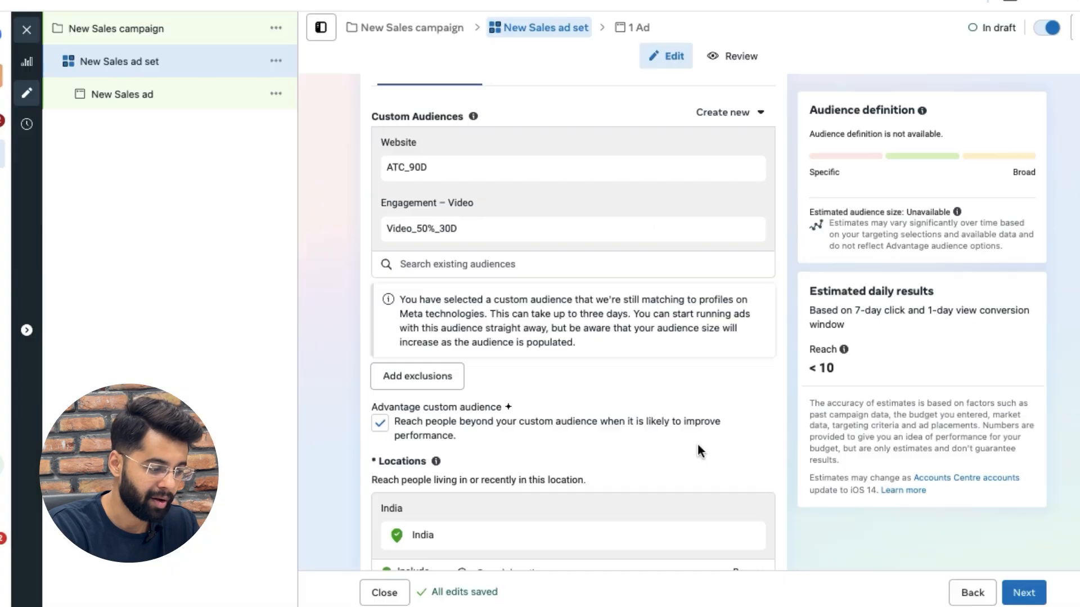
Turn off the Advantage custom audience option that reaches people beyond the selected custom audiences
scroll(699, 450, down, 4)
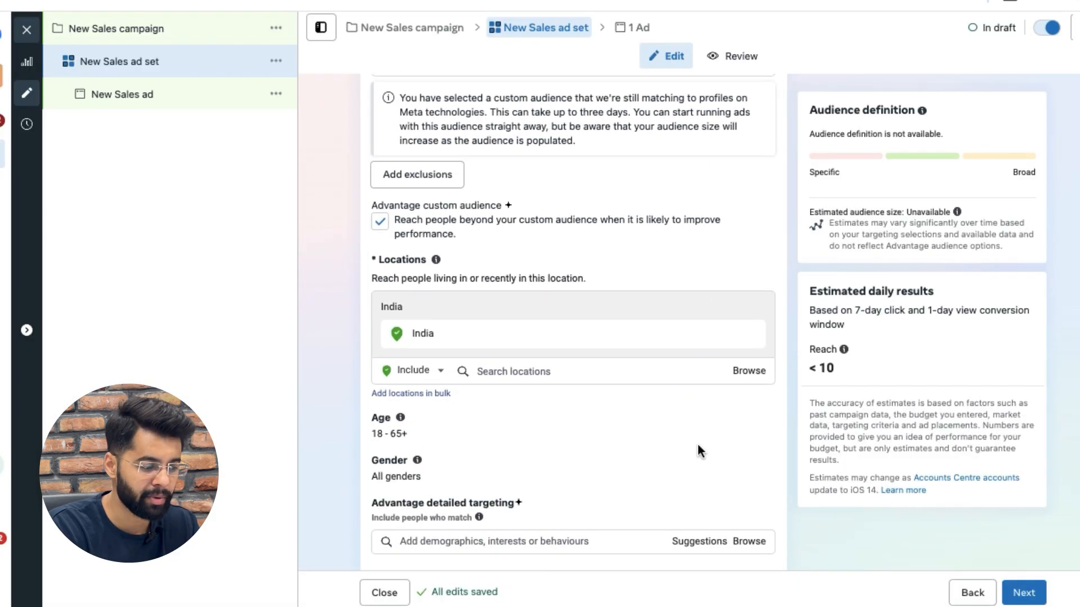
scroll(468, 259, up, 2)
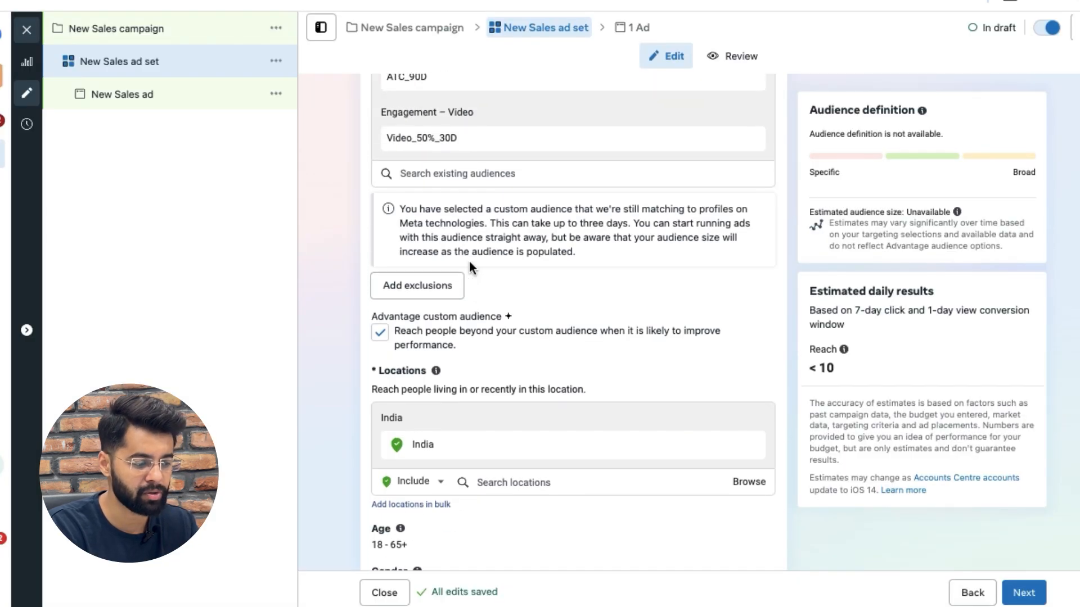
click(381, 334)
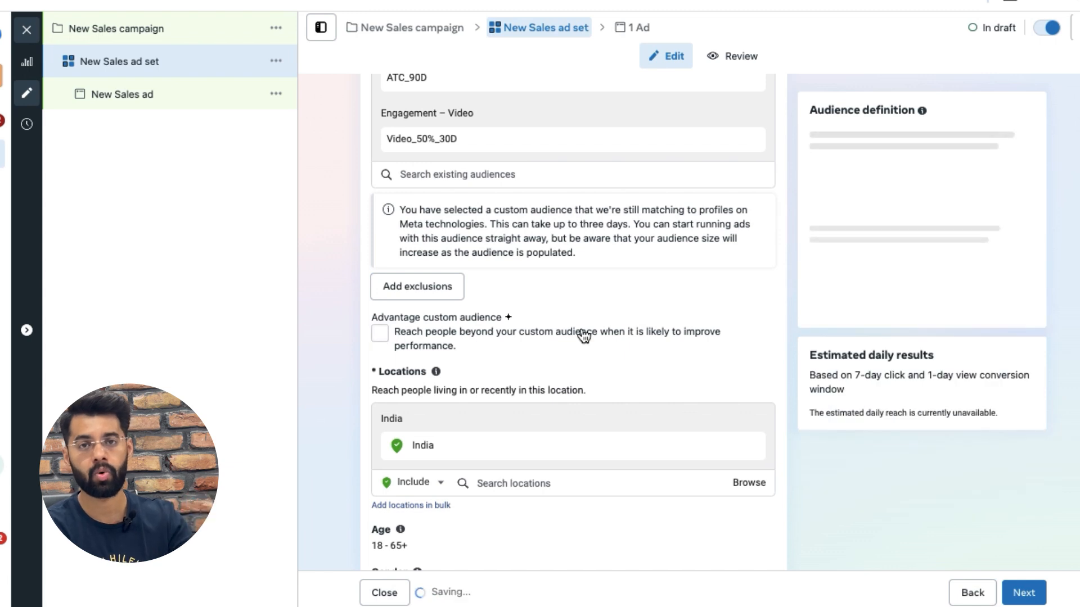
click(584, 337)
scroll(584, 336, up, 3)
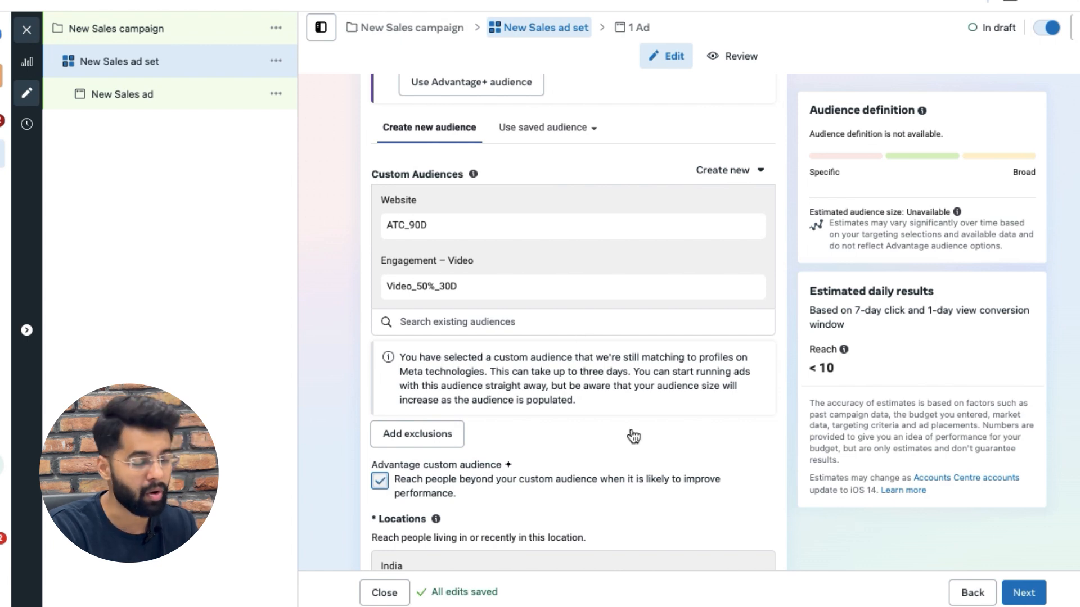
scroll(633, 437, down, 5)
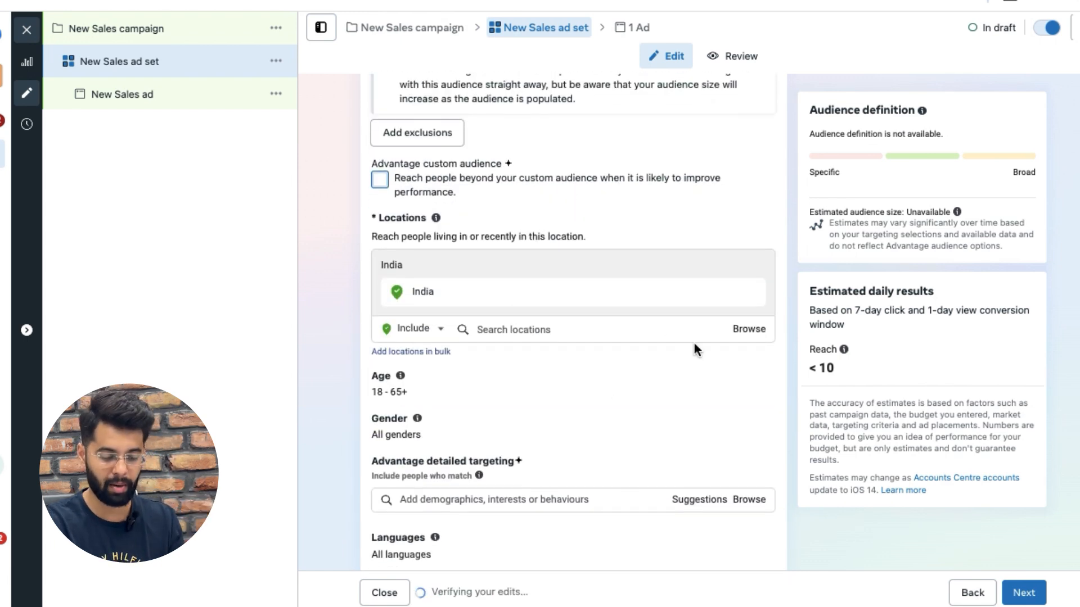
Review the ad set's locations, demographics, detailed targeting and placements, and continue to the ad level
scroll(694, 343, down, 2)
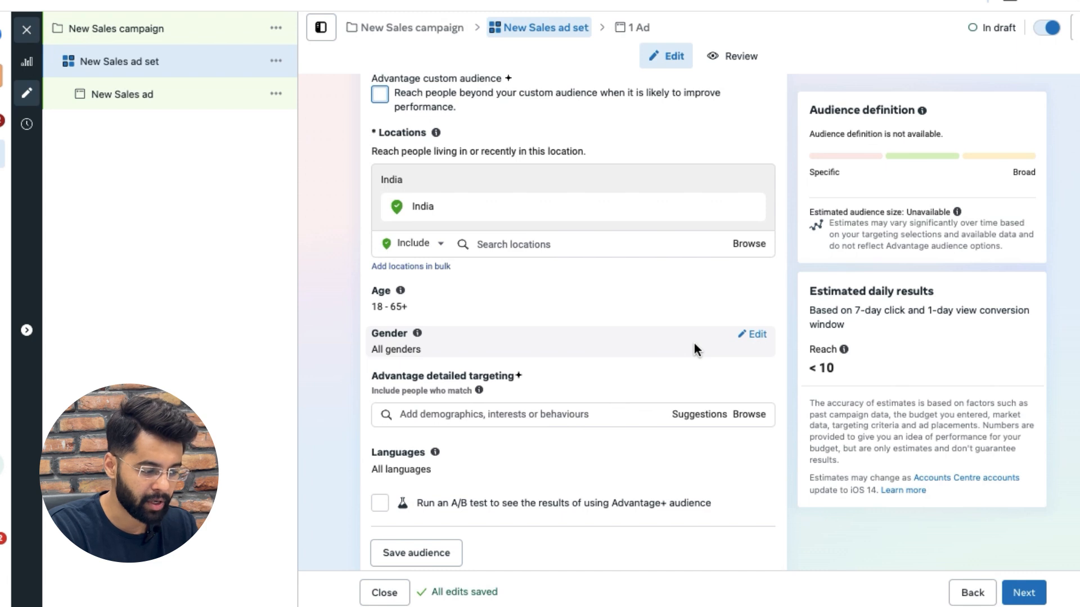
scroll(694, 343, down, 2)
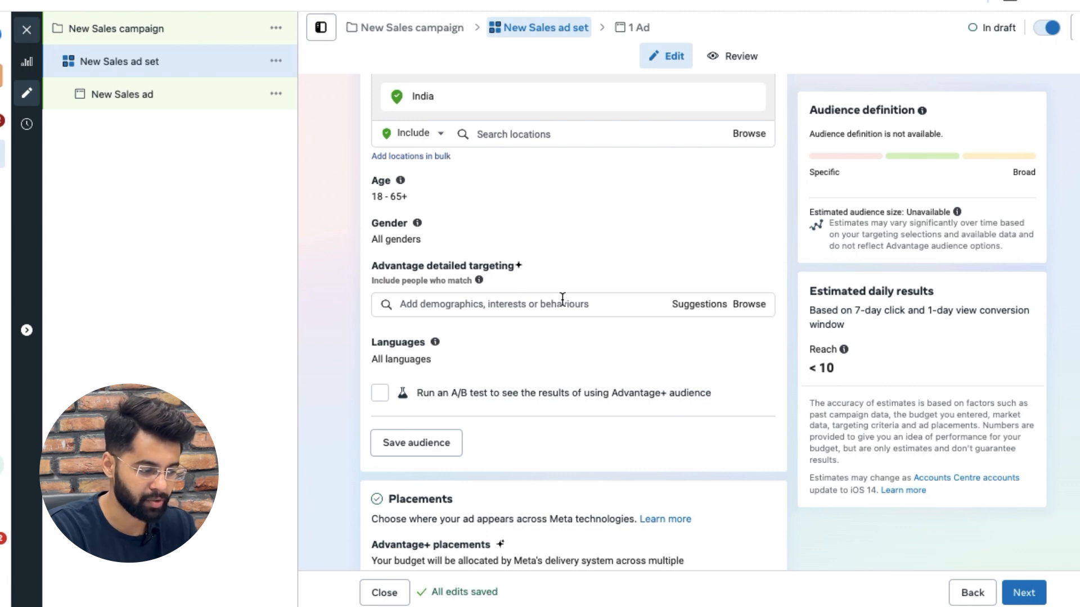
scroll(563, 298, up, 6)
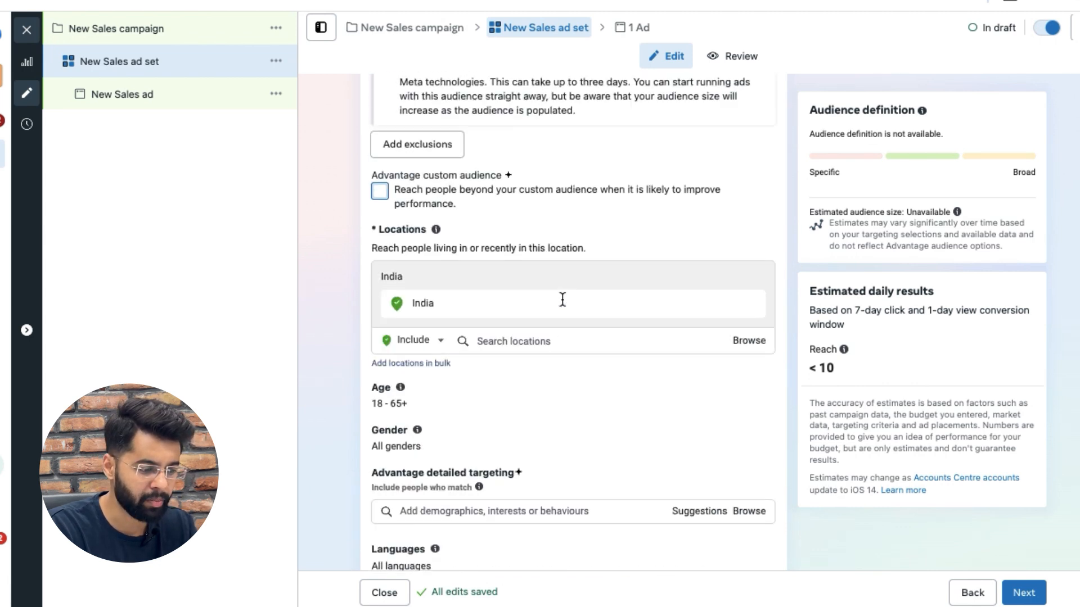
scroll(562, 298, down, 14)
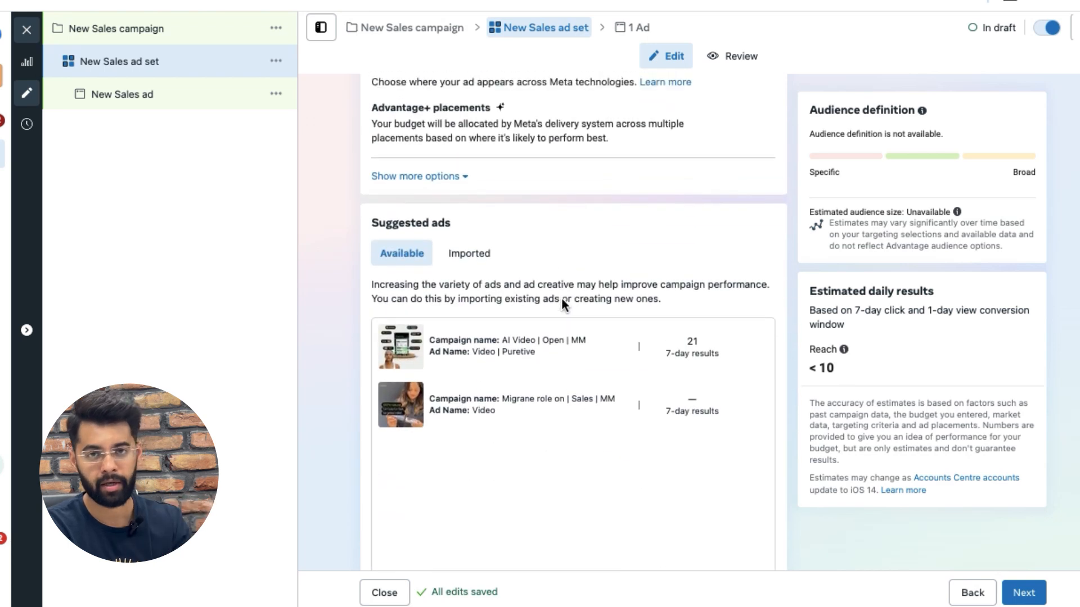
scroll(561, 298, up, 3)
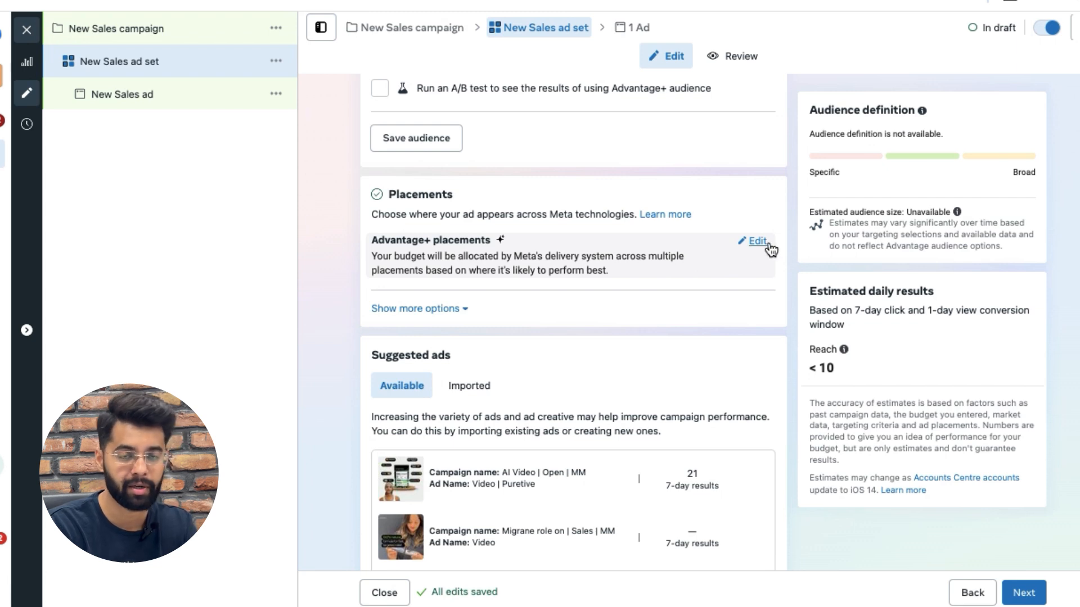
click(1024, 594)
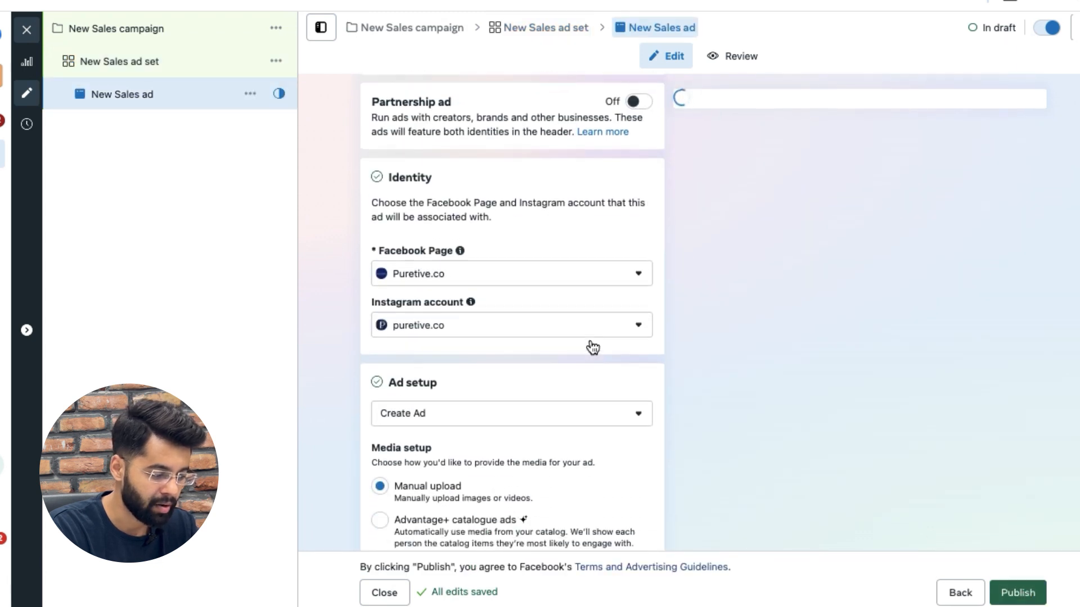
Start setting up the ad creative as a video ad and proceed past site links to the text stage
scroll(593, 347, down, 8)
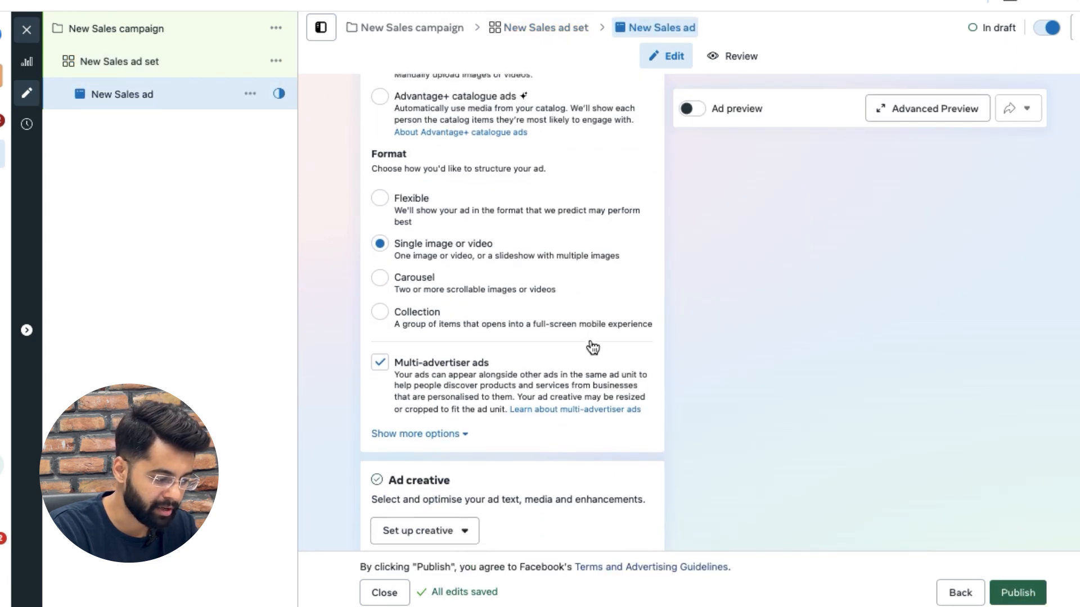
scroll(591, 343, down, 3)
scroll(438, 358, down, 3)
scroll(438, 359, up, 2)
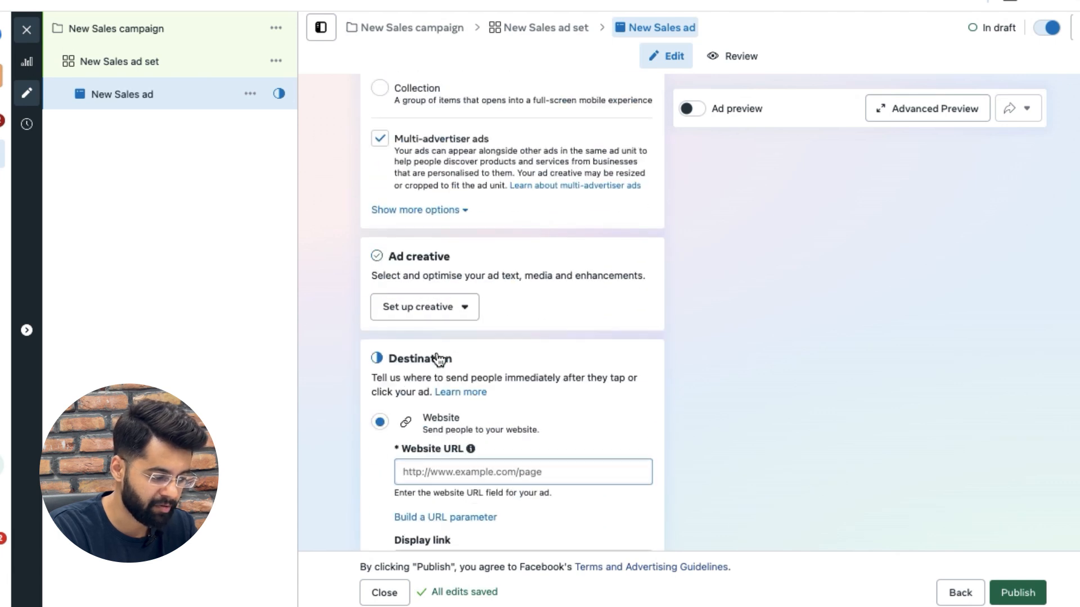
scroll(438, 359, up, 1)
click(444, 343)
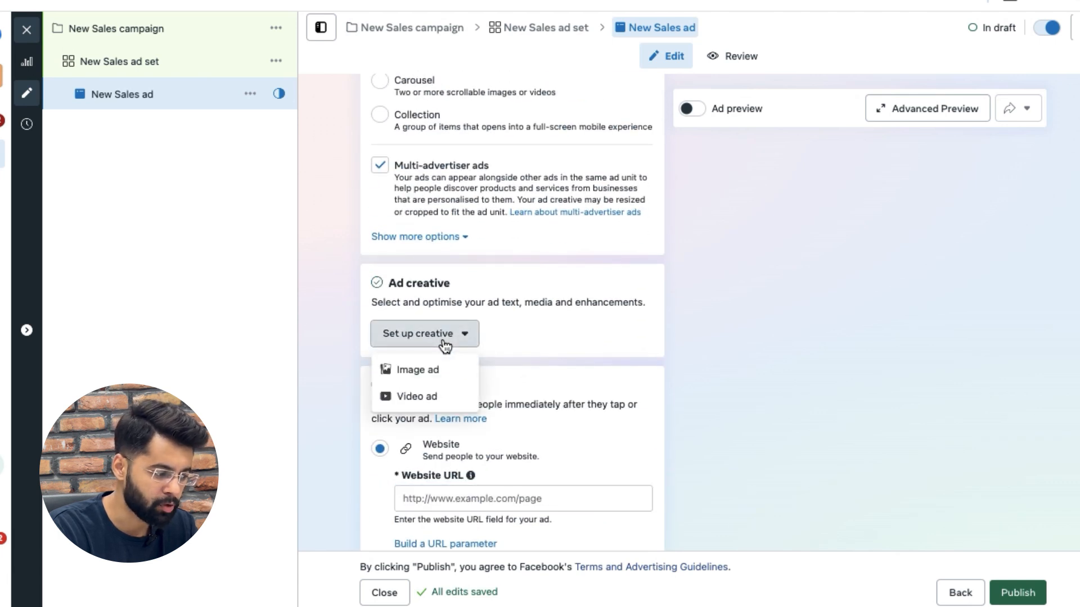
click(409, 409)
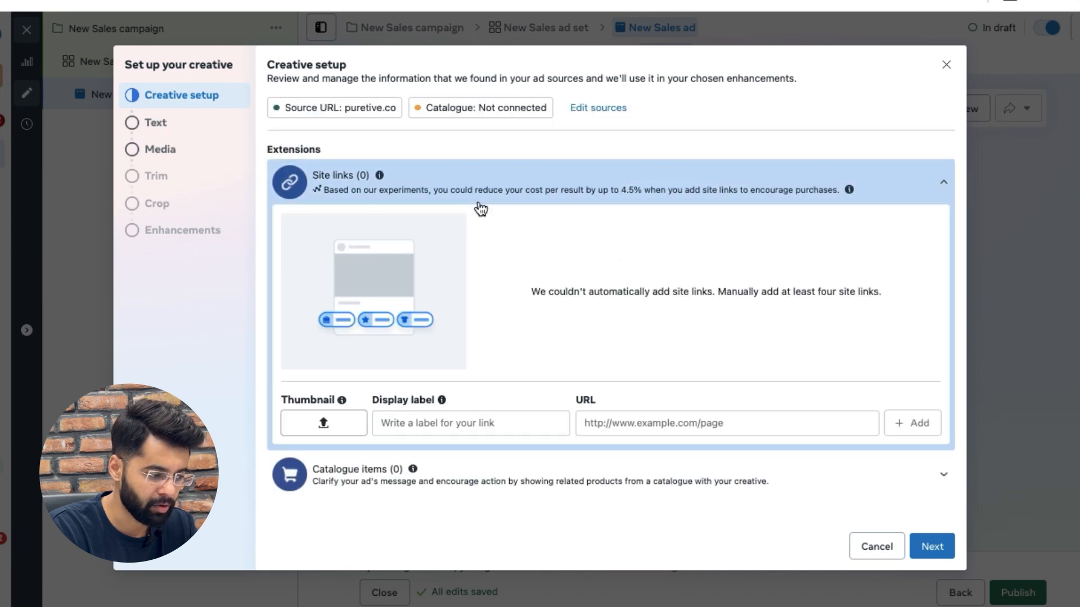
click(935, 546)
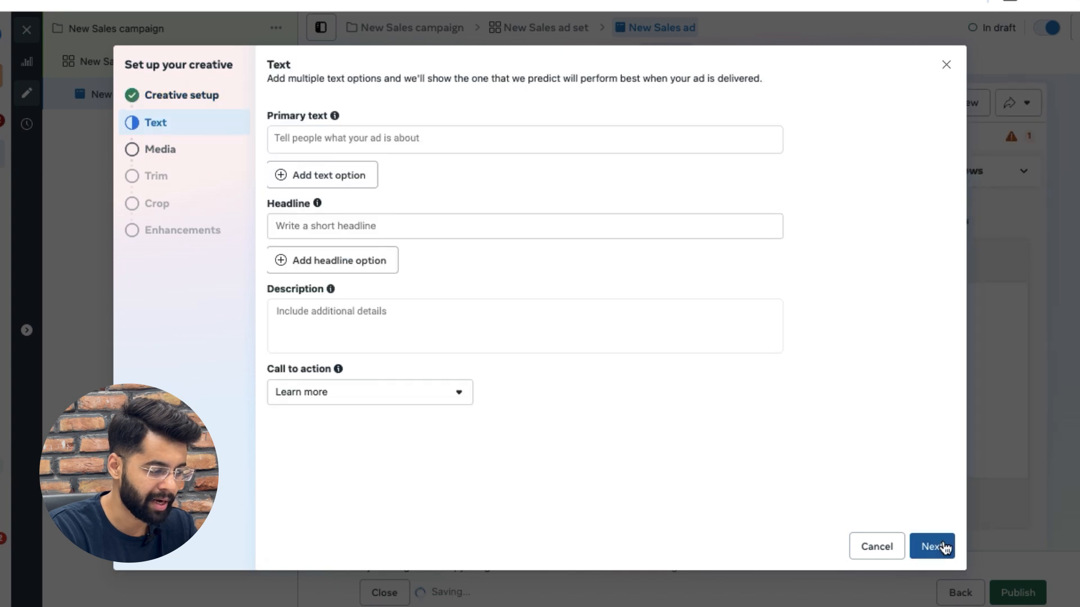
Switch to ChatGPT and submit the prompt "Write a compelling caption for facebook remarketing ad"
click(355, 147)
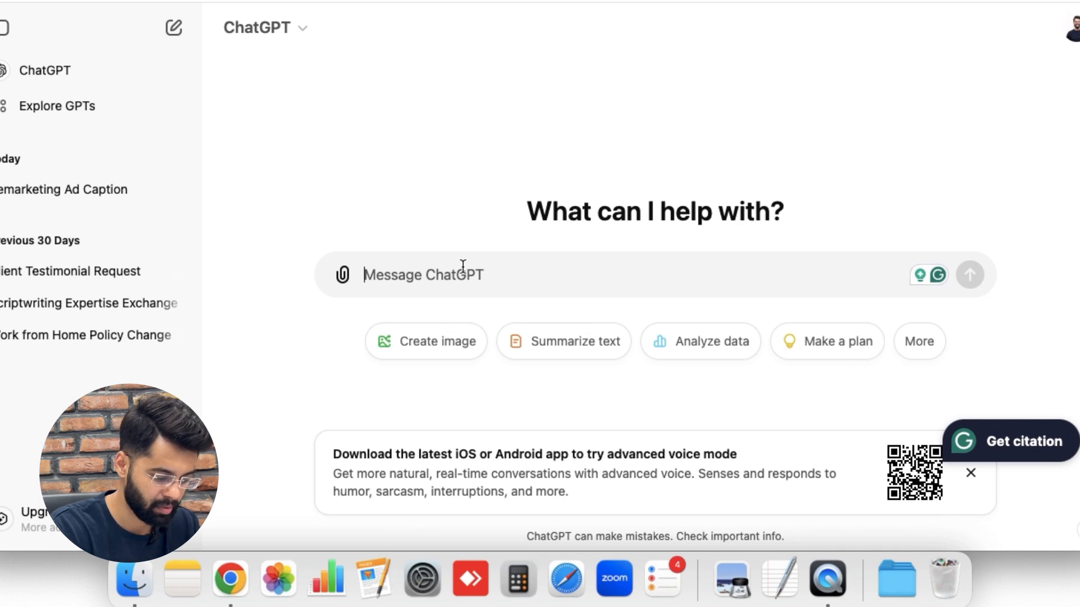
text(Write a co)
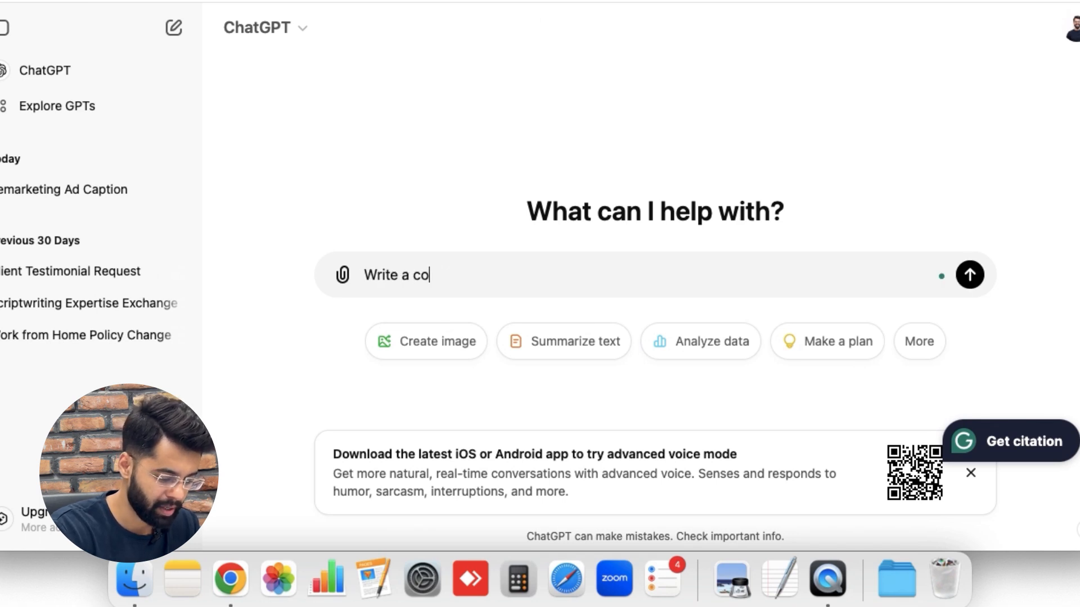
text(mpelling caption for facebook remarkletig ad)
click(674, 272)
key(BackSpace)
key(Right)
key(Right)
key(Right)
text(n)
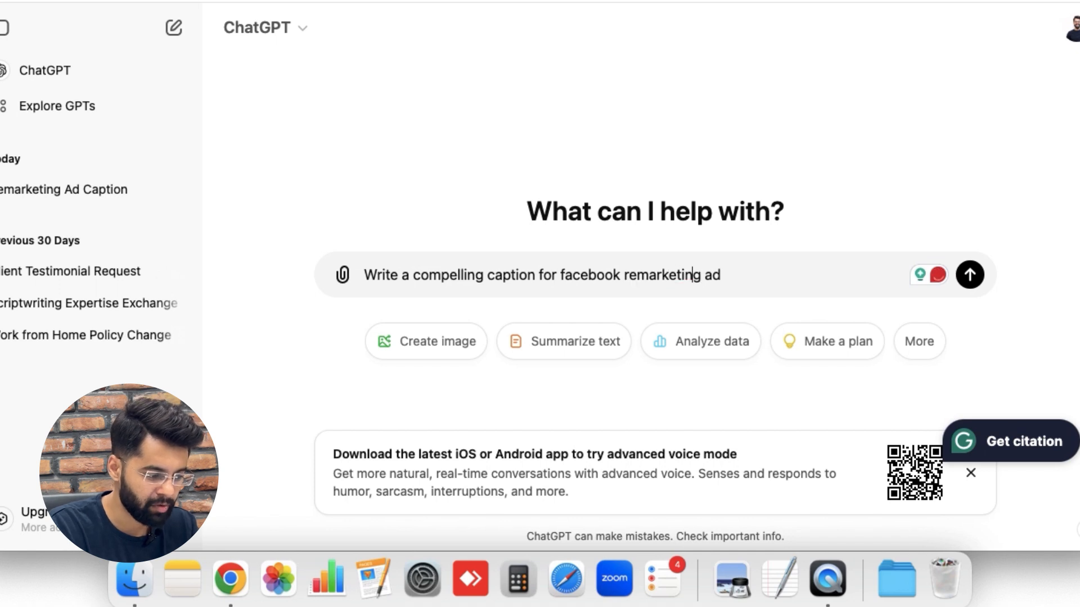
key(Return)
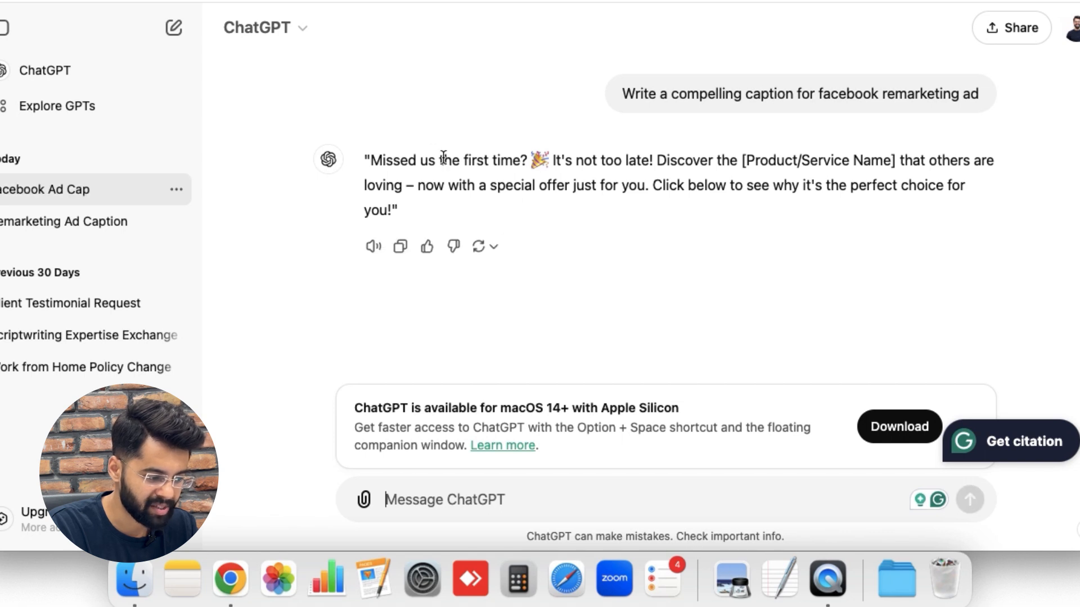
Copy the generated caption without its quotation marks into the ad's primary text in Ads Manager, and select the product name placeholder
drag(368, 157, 394, 213)
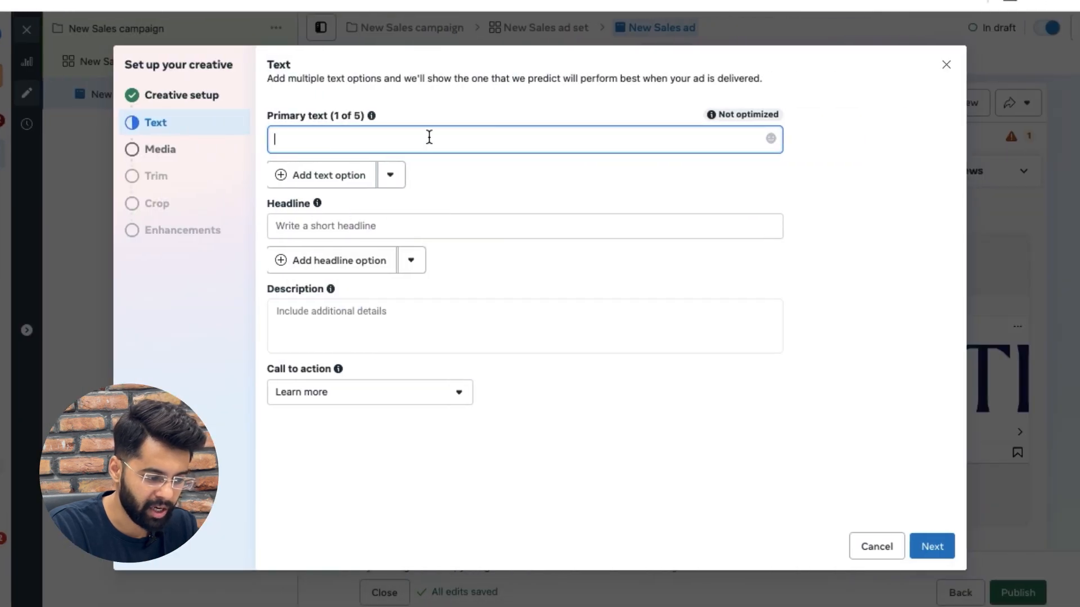
text(Missed us the first time? 🎉 It's not too late! Discover the [Product/Service Name] that others are loving – now with a special offer just for you. Click below to see why it's the perfect choice for you!)
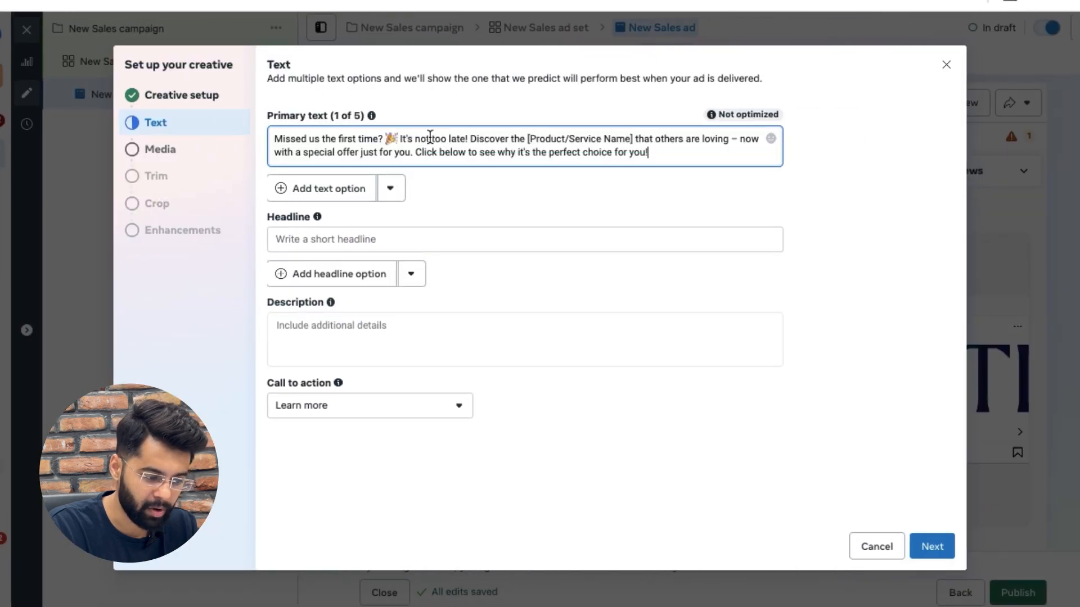
drag(529, 139, 629, 139)
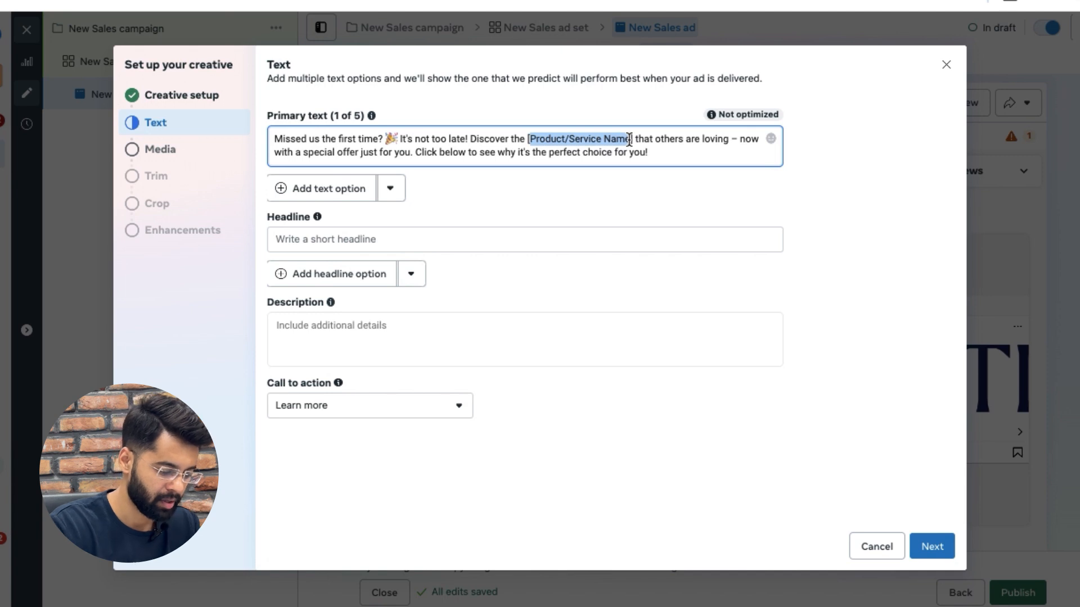
Enter 50% OFF as the ad headline
click(365, 239)
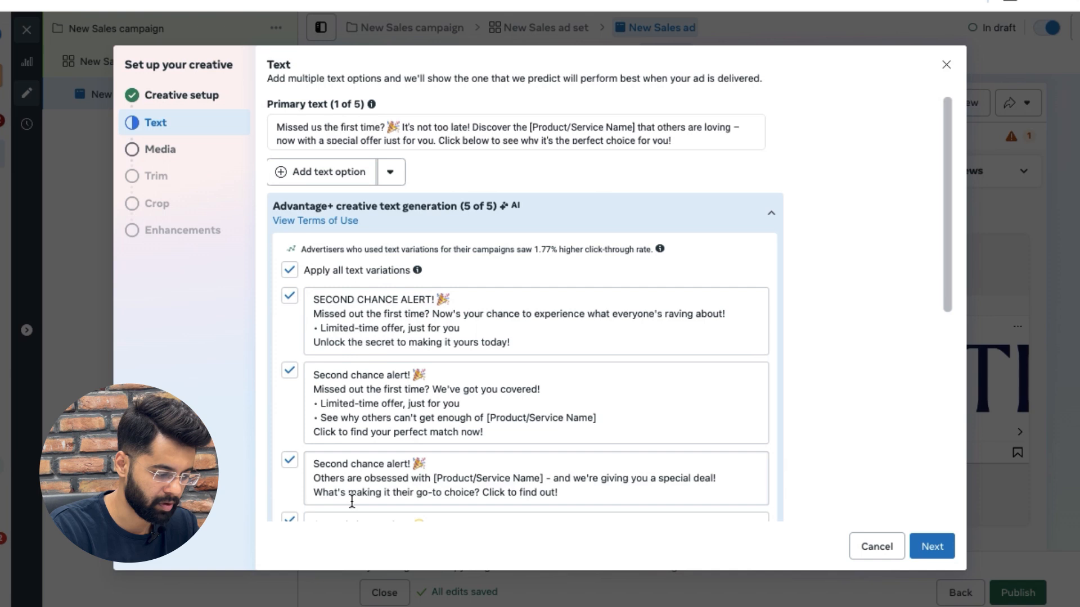
scroll(351, 500, down, 10)
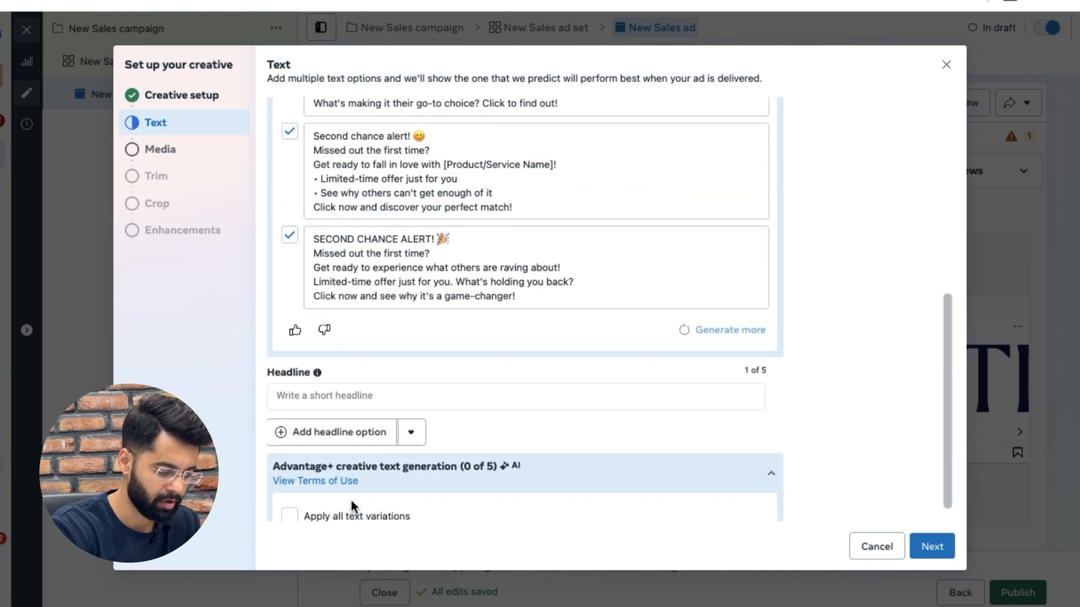
click(337, 366)
text(50% OFF)
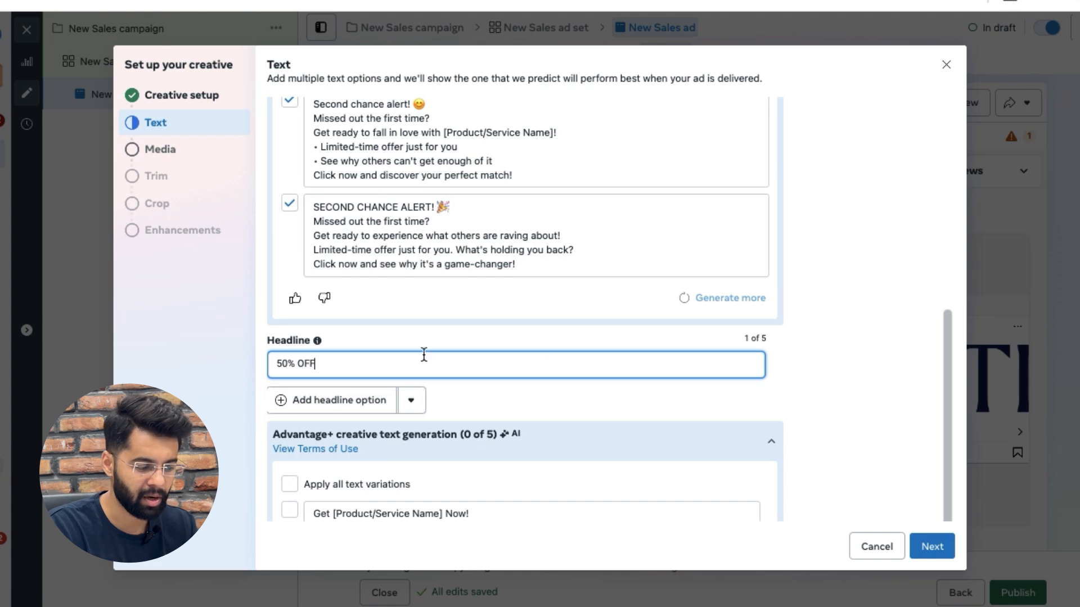
Choose a call to action other than Learn more for the ad and continue to the media stage
scroll(594, 347, down, 3)
scroll(594, 347, down, 3)
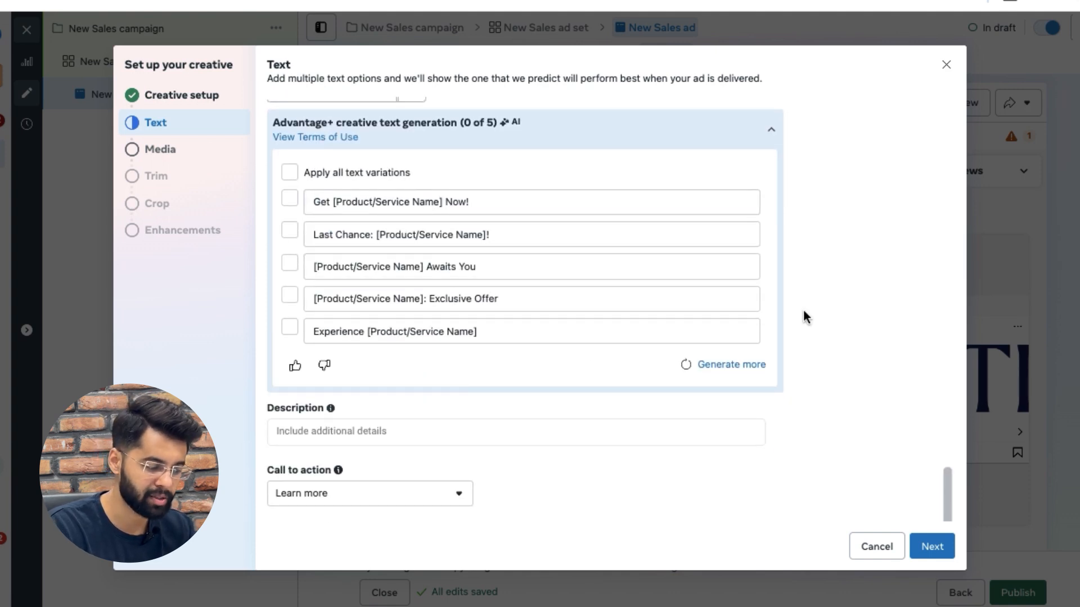
click(457, 504)
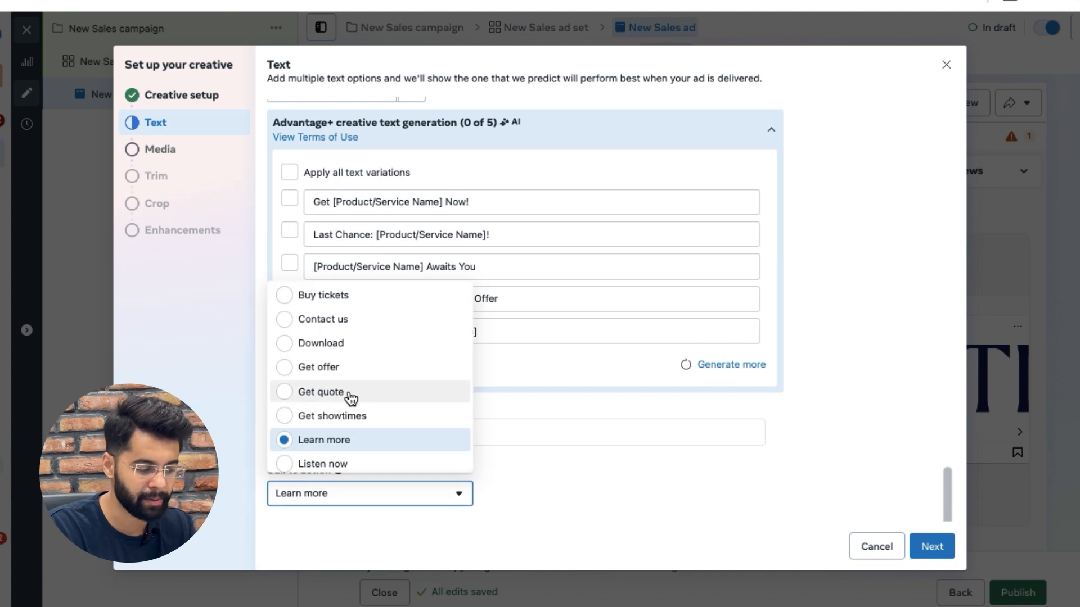
scroll(350, 398, down, 1)
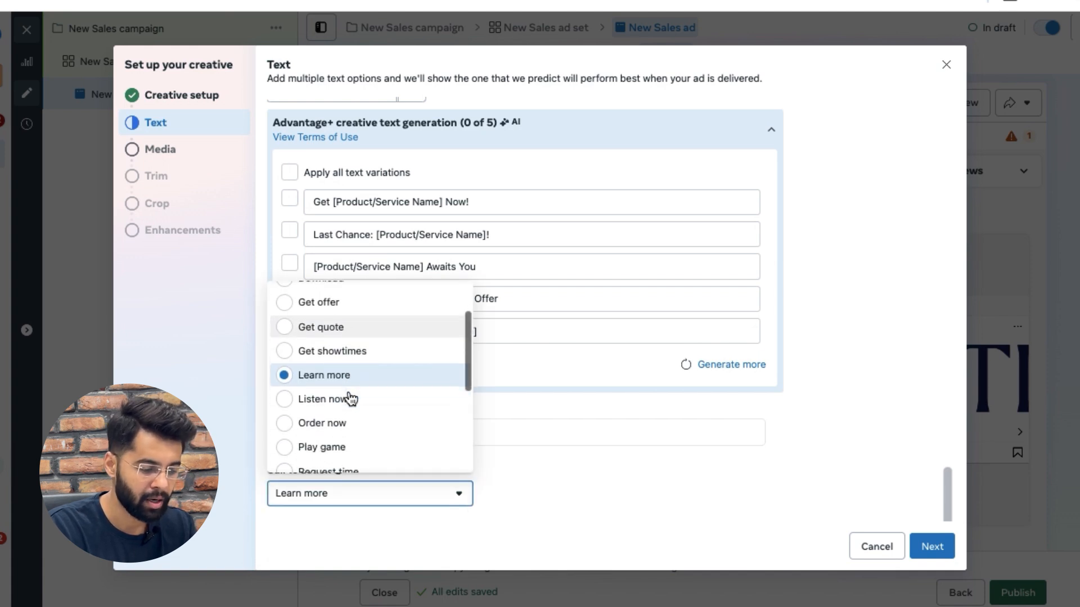
click(285, 419)
click(917, 554)
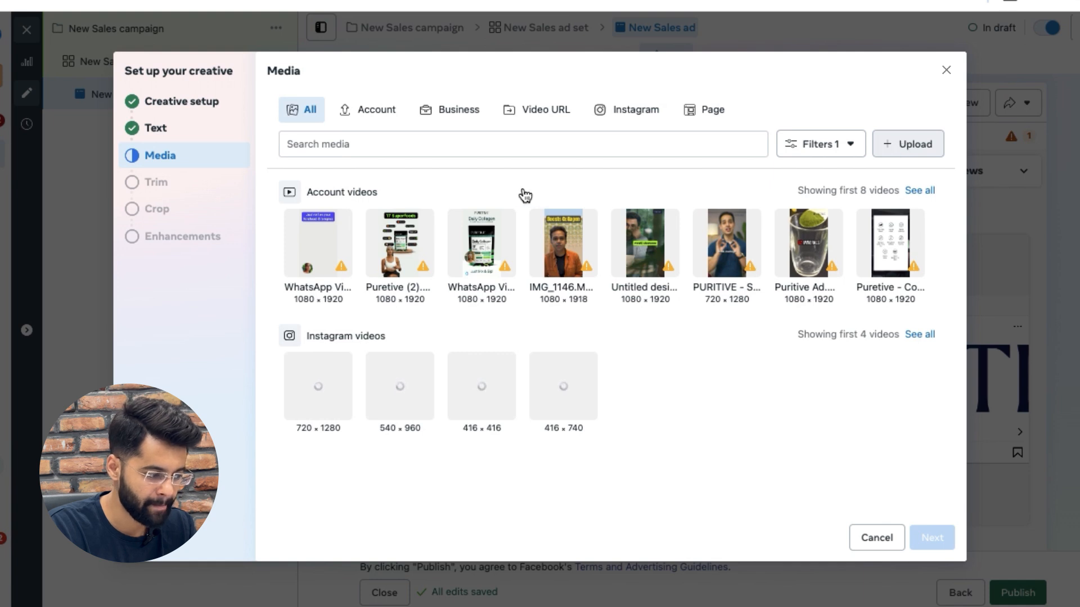
Upload the video Puretive_Collagen.mp4 from the Desktop as the ad's media
click(871, 164)
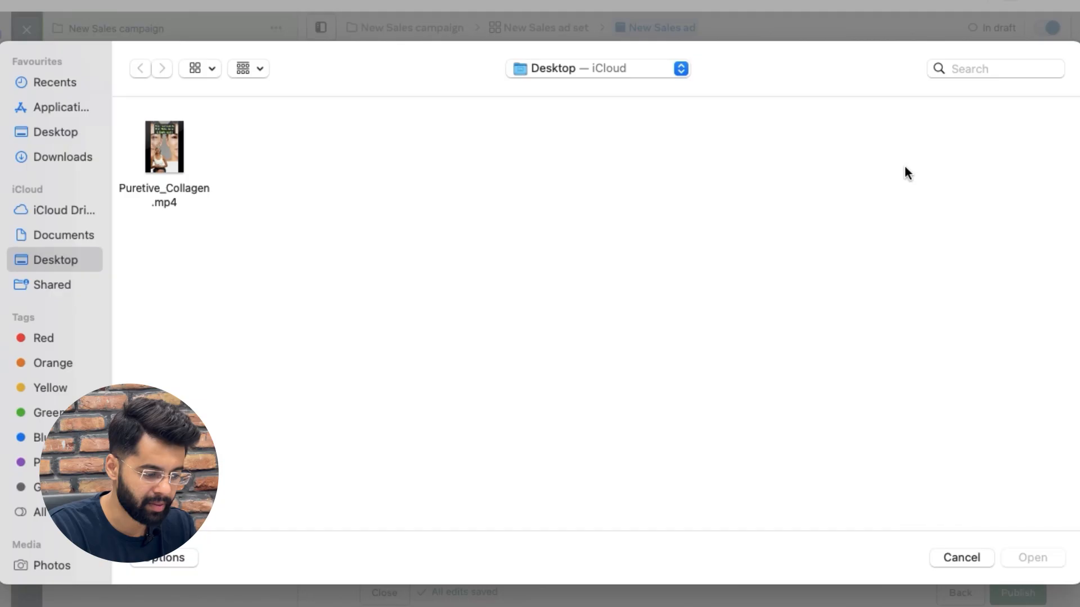
click(169, 163)
double_click(169, 163)
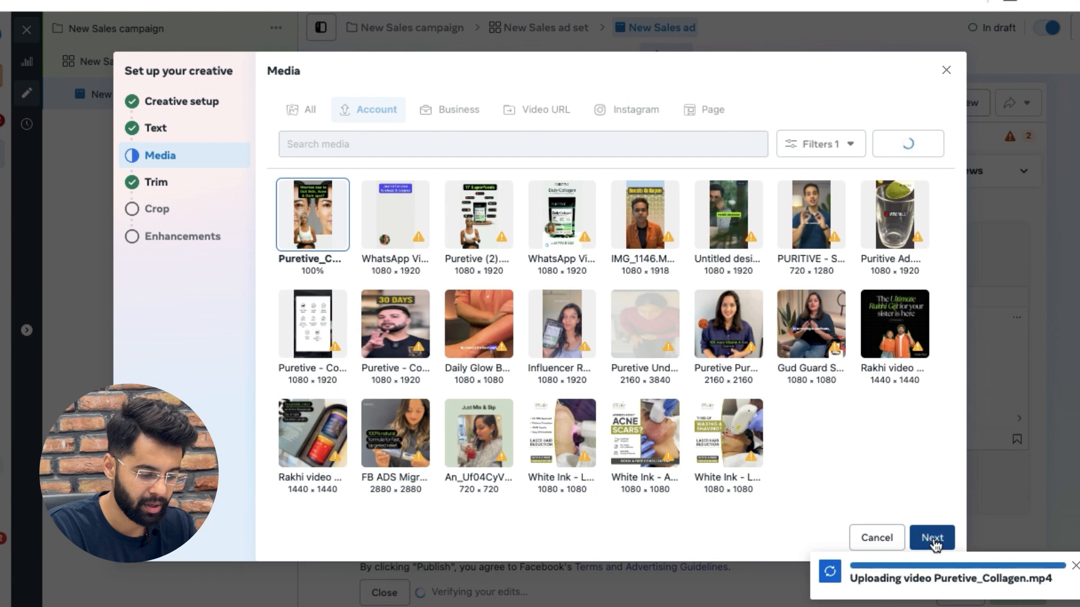
Advance through the remaining creative stages with Puretive_Collagen.mp4 selected, keep the default enhancements, and finish the creative setup
click(933, 539)
click(932, 538)
click(933, 539)
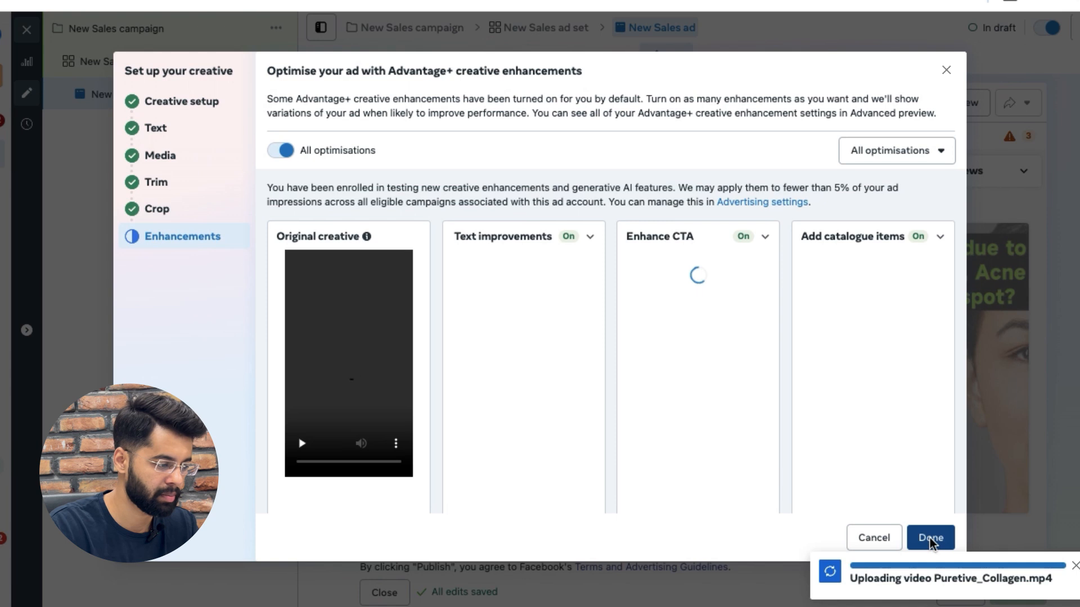
click(930, 539)
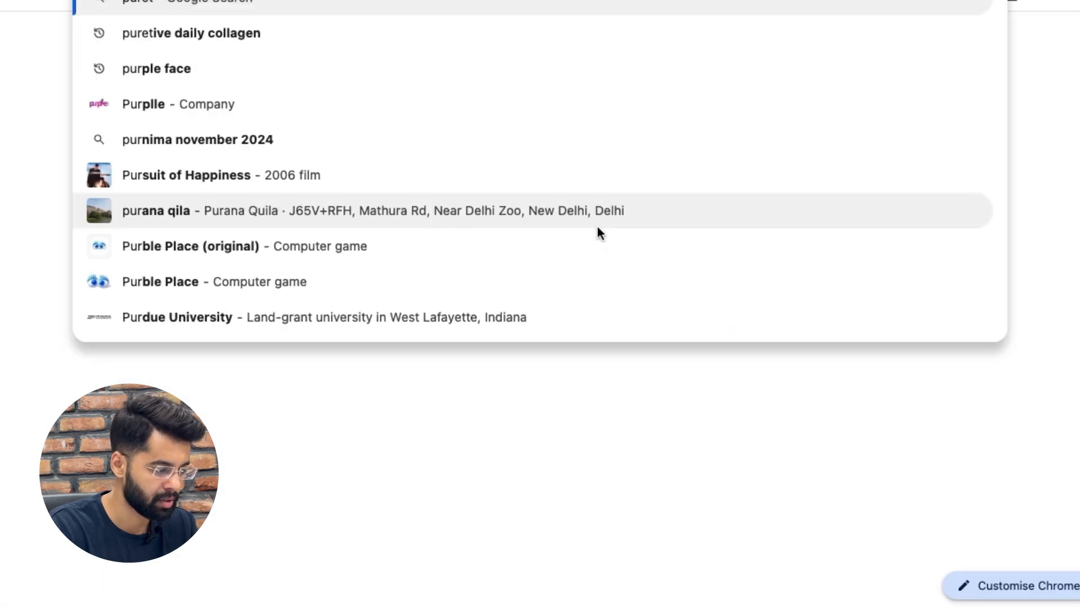
Search Google in the browser for puretive daily collagen and open the puretive.co Daily Collagen product page to get its link
text(eti)
key(Down)
key(Return)
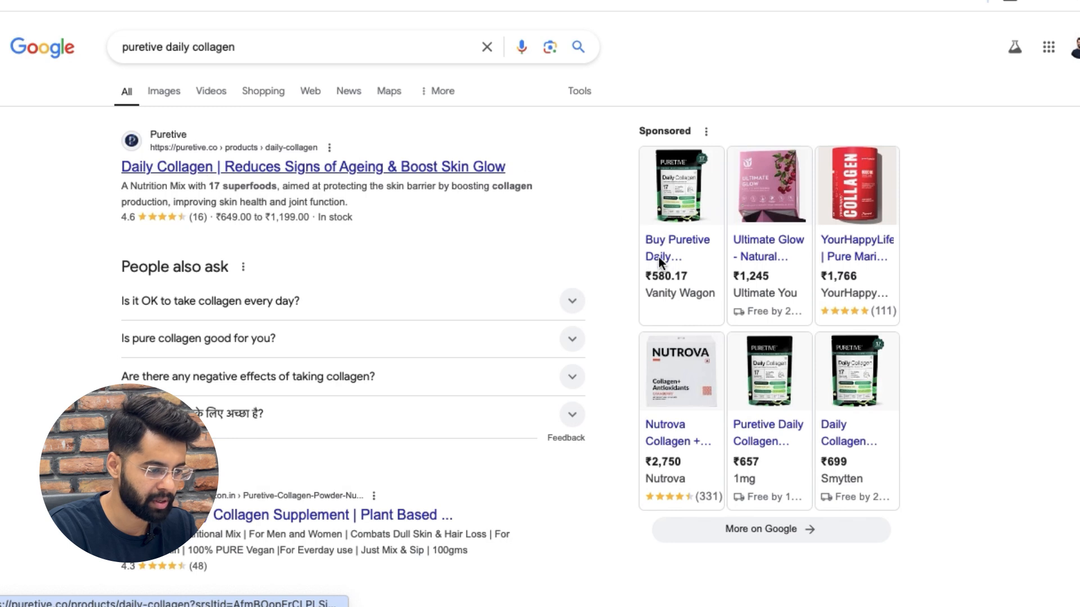
click(659, 257)
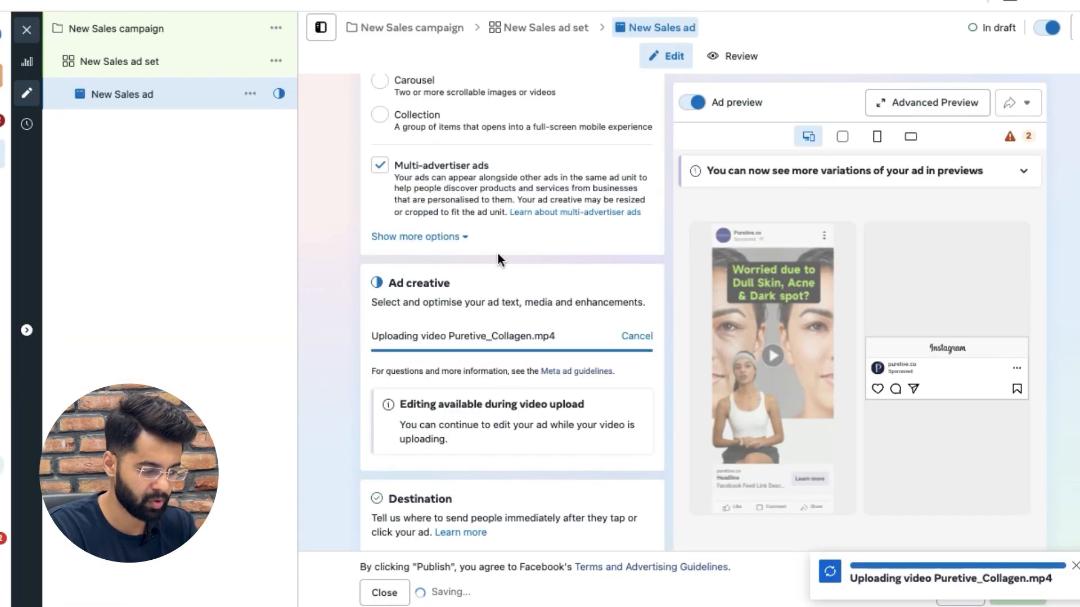
In Ads Manager, replace the ad's website URL with the copied puretive.co product page link and set the browser add-on to None
scroll(497, 253, down, 6)
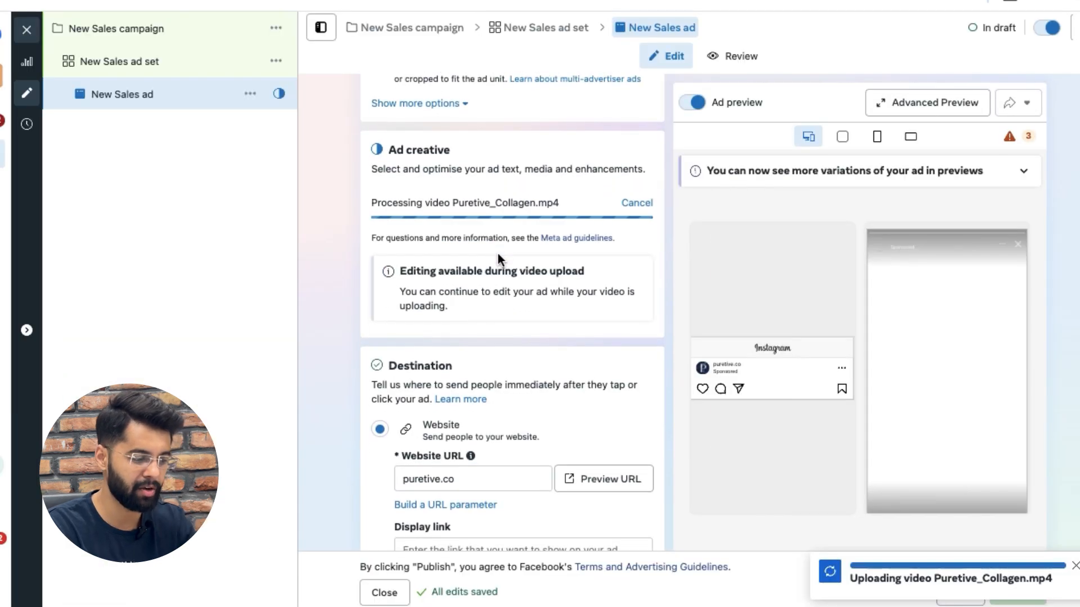
click(471, 284)
key(ctrl+a)
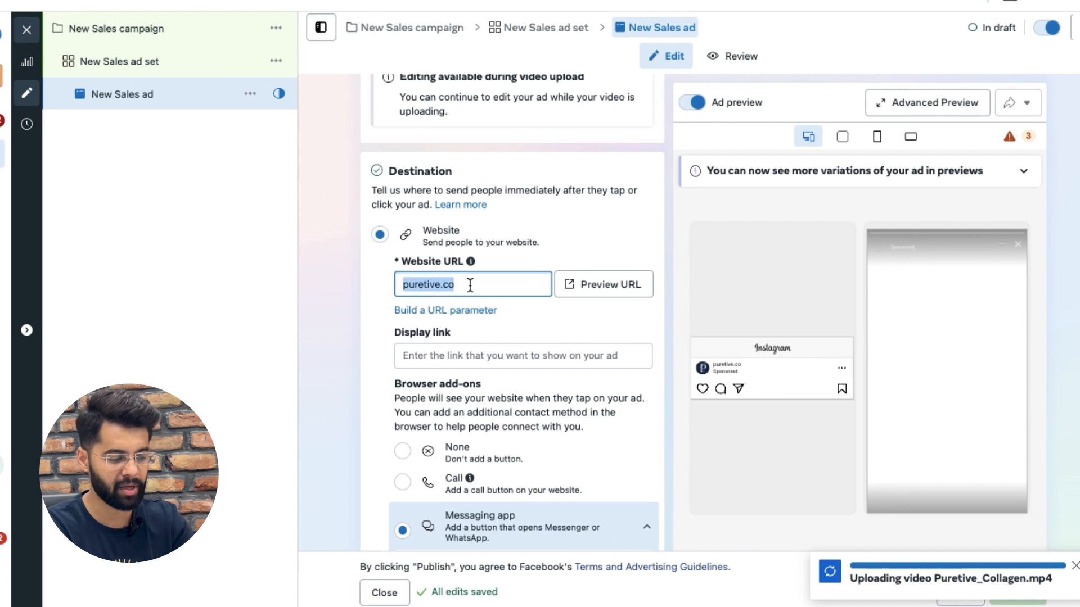
key(ctrl+v)
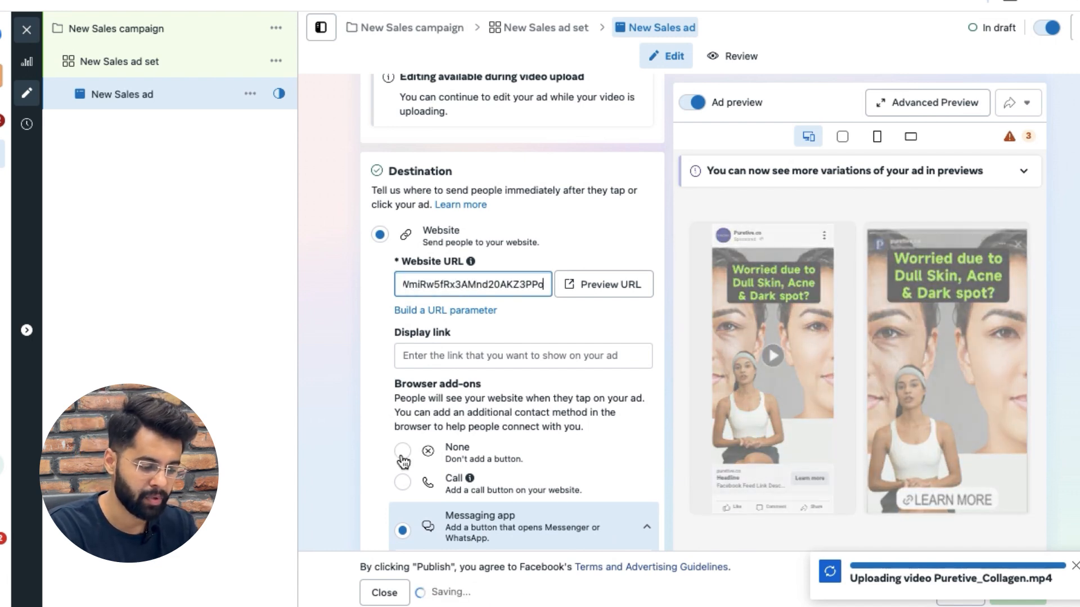
click(402, 457)
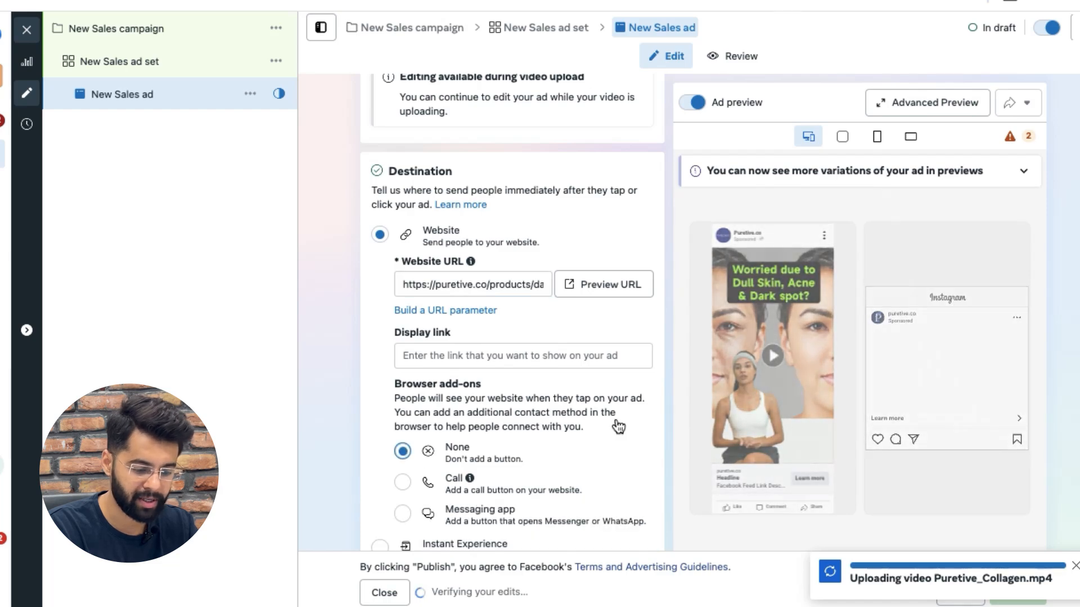